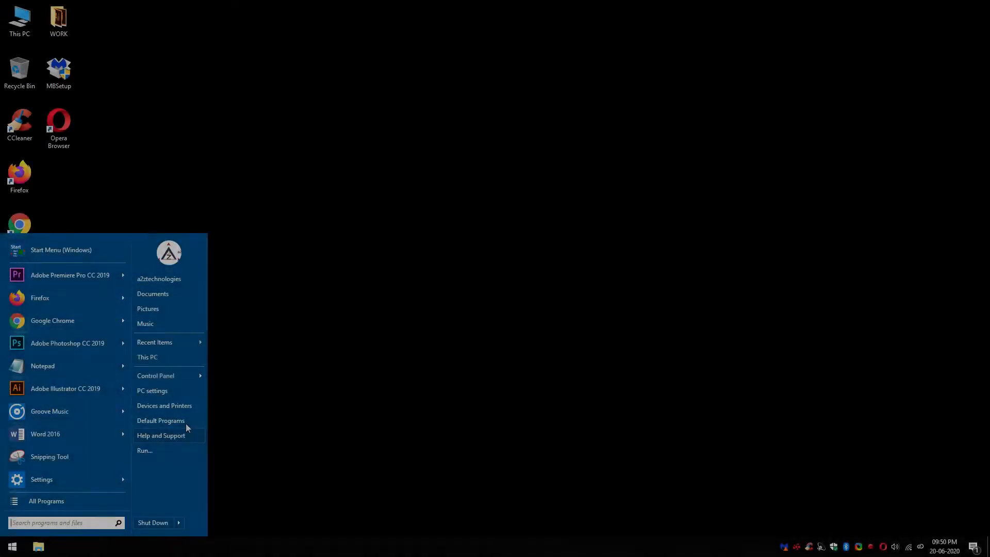
# - Open the computer's system information from This PC and bring up its advanced system settings
pyautogui.click(155, 357)
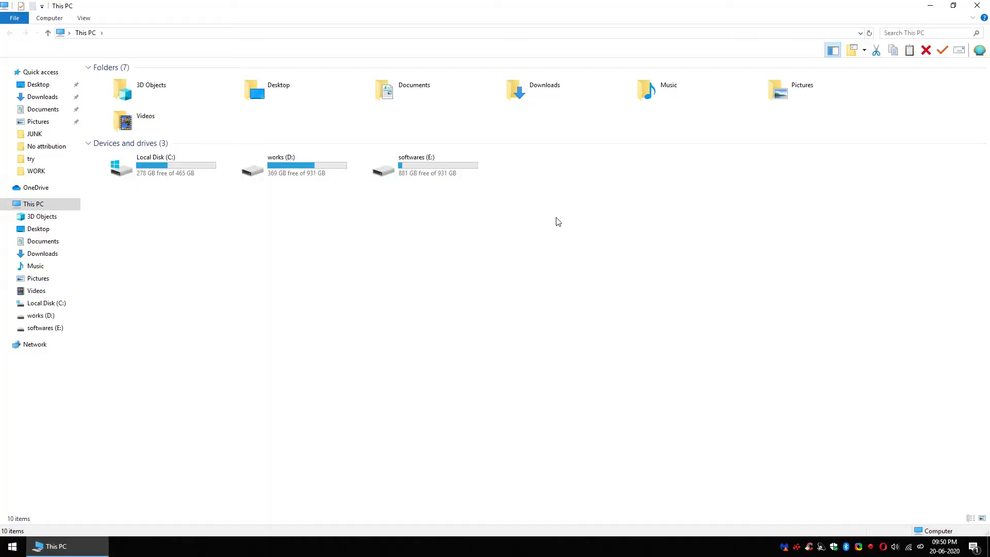
pyautogui.rightClick(42, 205)
pyautogui.click(89, 335)
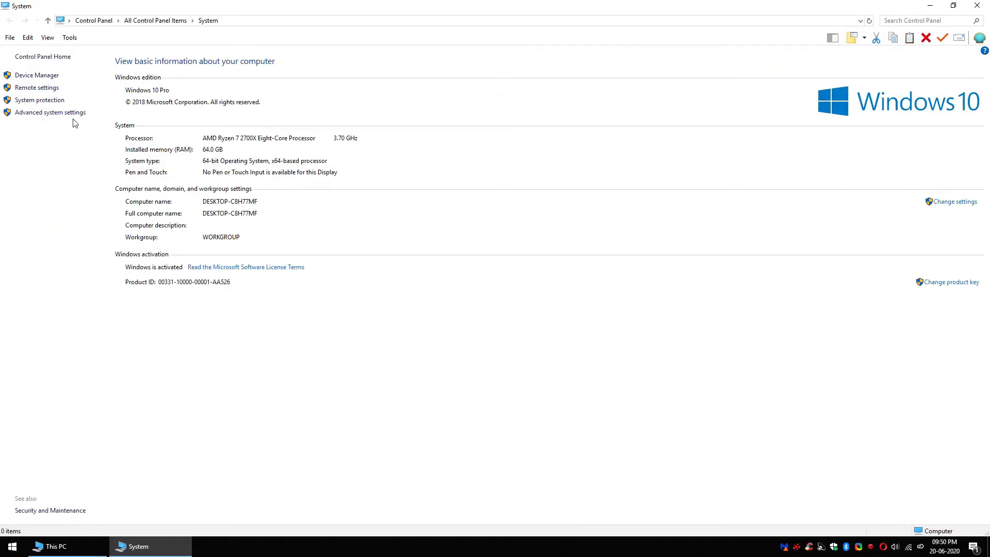
pyautogui.click(73, 113)
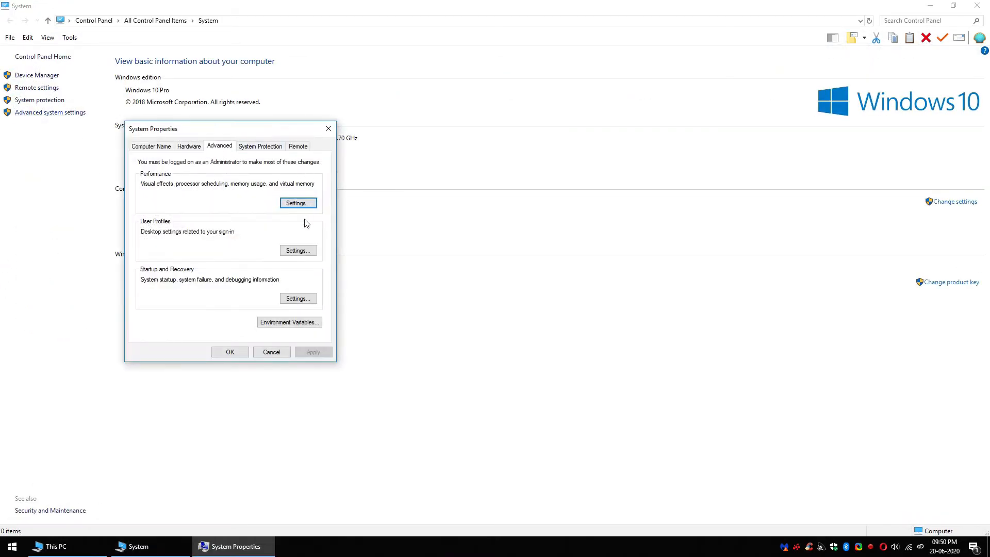
# - Try a 10-second display time for the operating system list in the Startup and Recovery settings
pyautogui.click(295, 298)
pyautogui.moveTo(312, 229); pyautogui.dragTo(290, 226)
pyautogui.write('10')
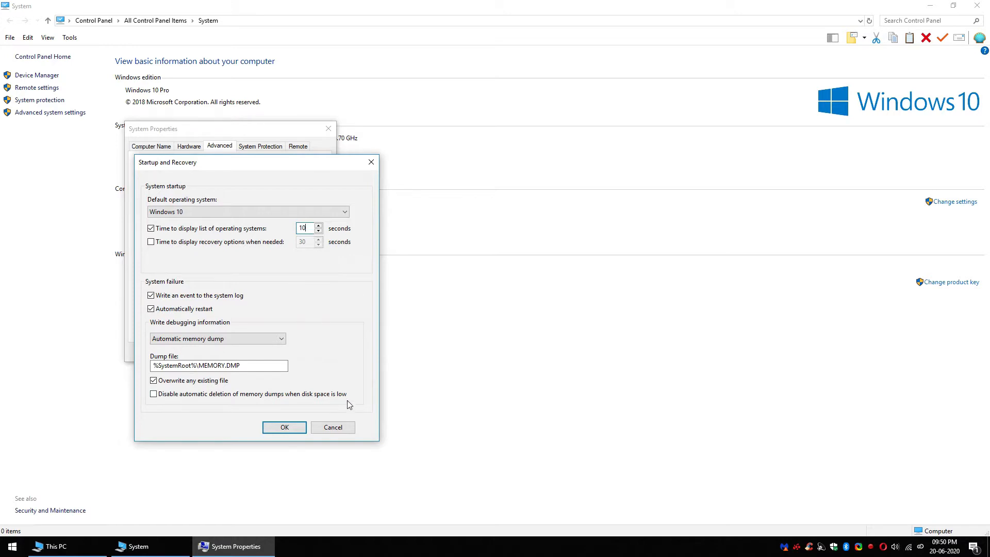
pyautogui.click(338, 427)
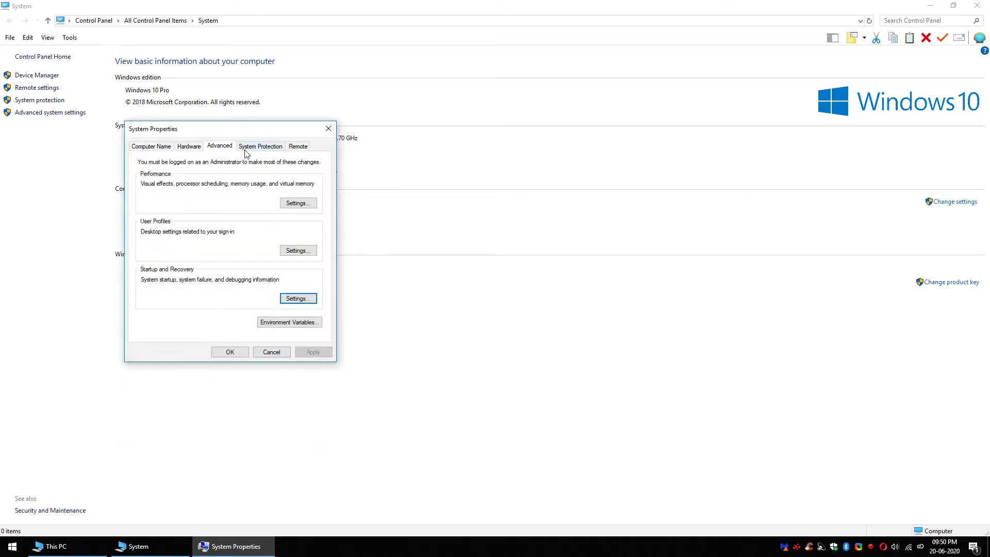
# - View the System Protection settings, and try adjusting the visual effects for best performance in the Performance Options
pyautogui.click(263, 147)
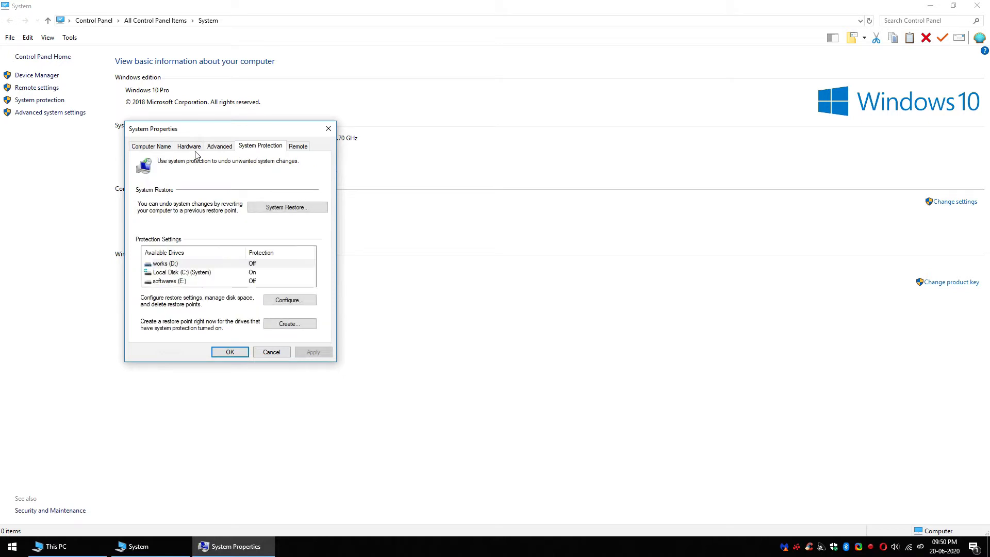
pyautogui.click(216, 148)
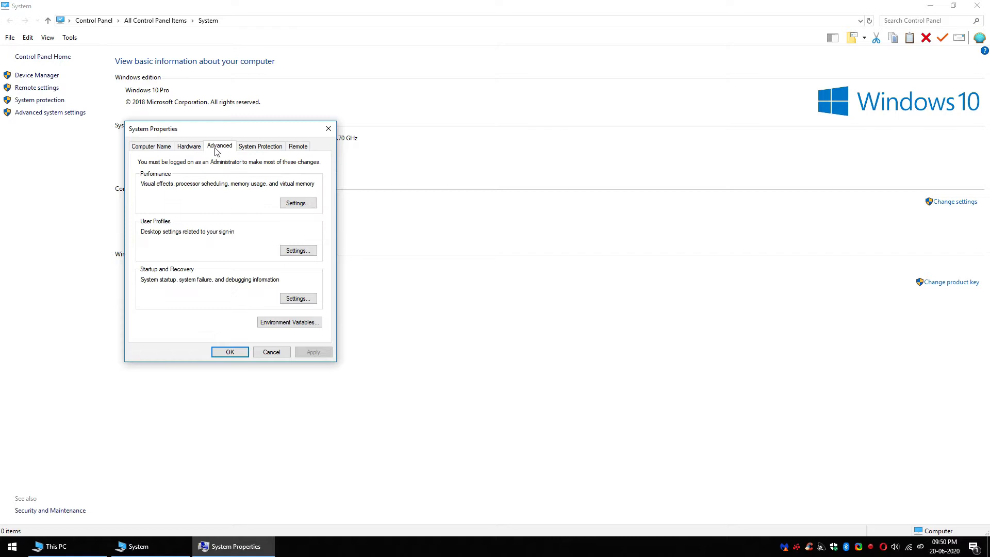
pyautogui.click(297, 207)
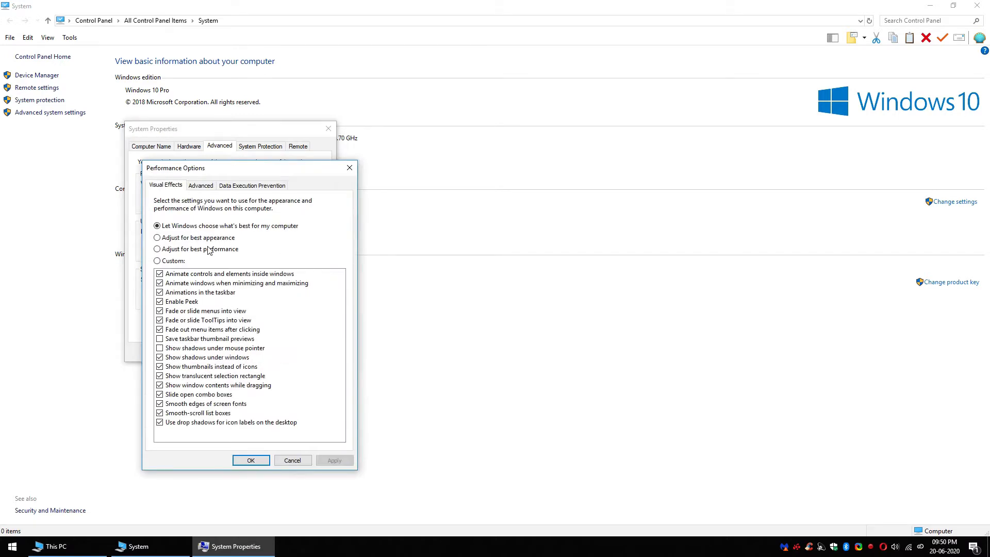
pyautogui.click(209, 250)
# - Try a custom virtual memory paging file on drive C: with an initial size of 9081 MB and a maximum of 13500 MB
pyautogui.click(202, 185)
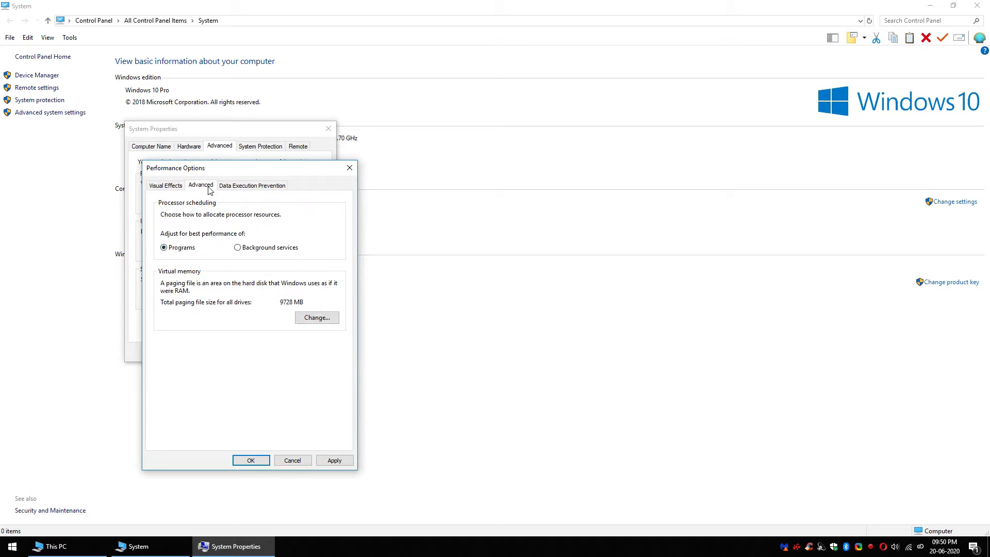
pyautogui.click(312, 319)
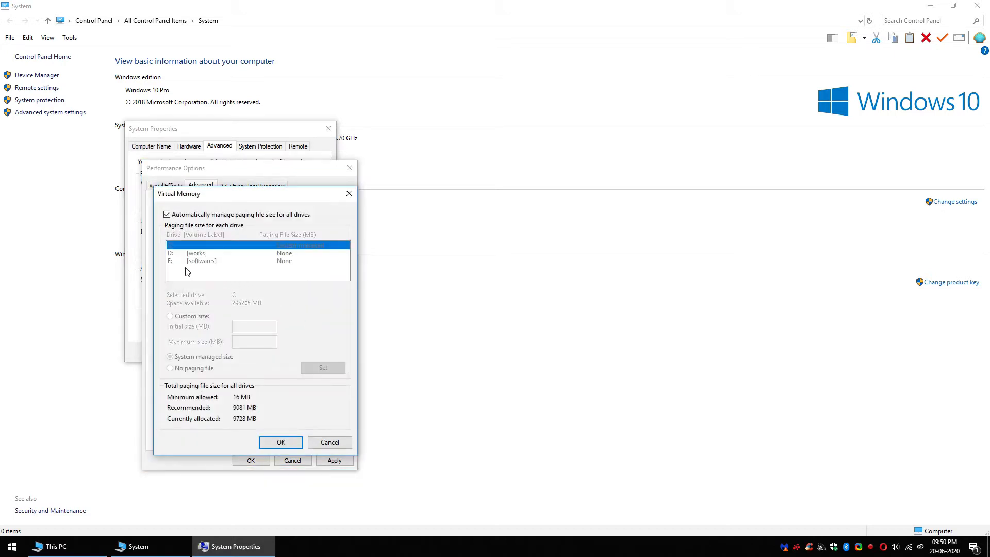
pyautogui.click(193, 216)
pyautogui.click(195, 316)
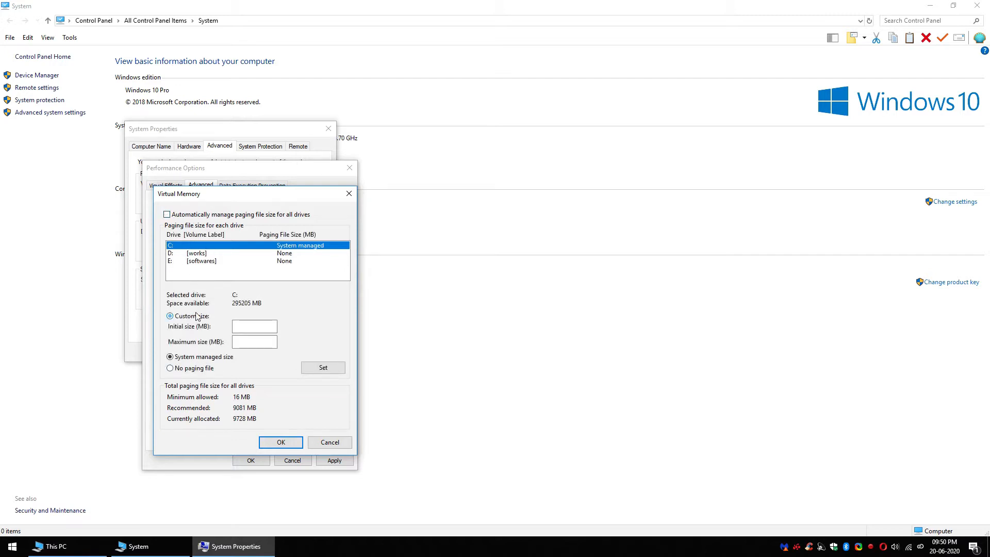
pyautogui.click(265, 326)
pyautogui.write('9081')
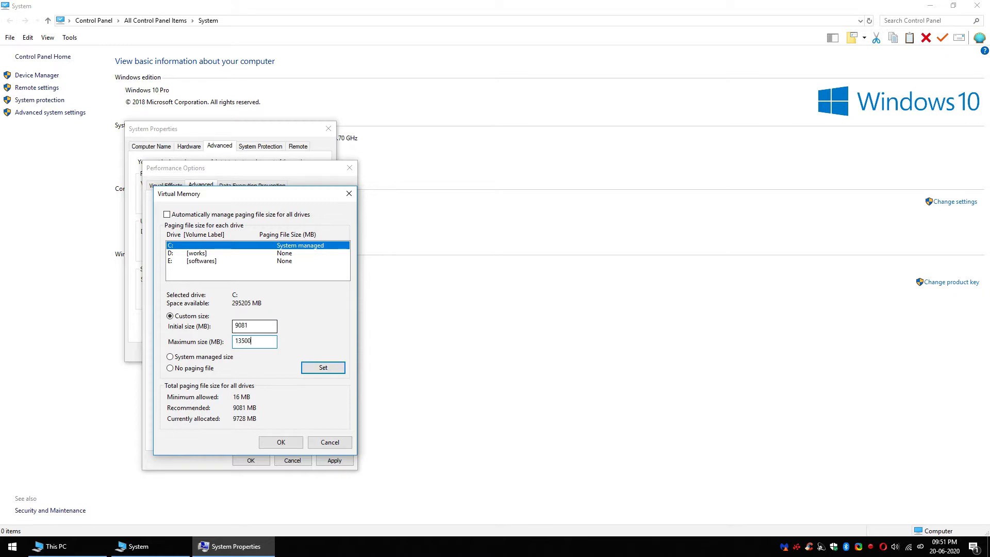
pyautogui.click(330, 442)
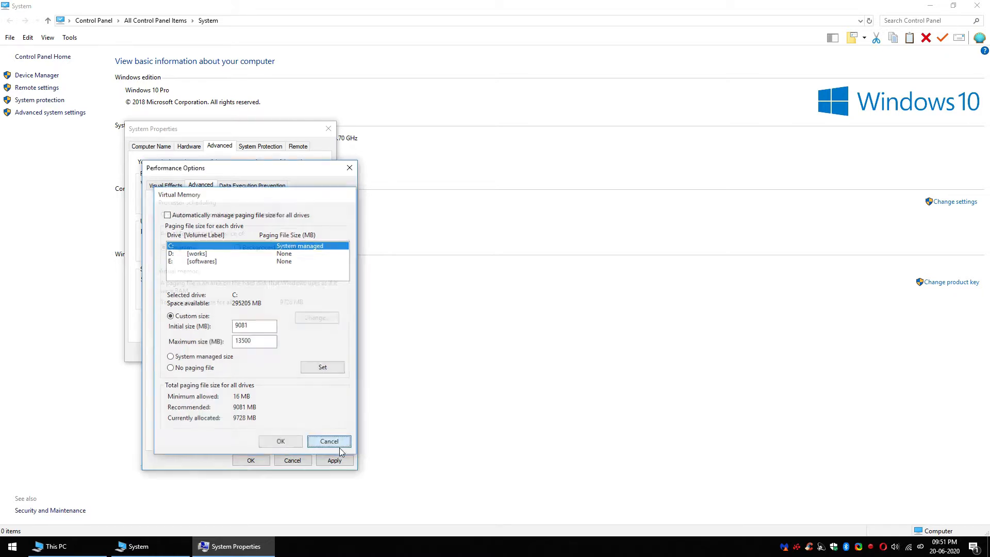
pyautogui.click(292, 462)
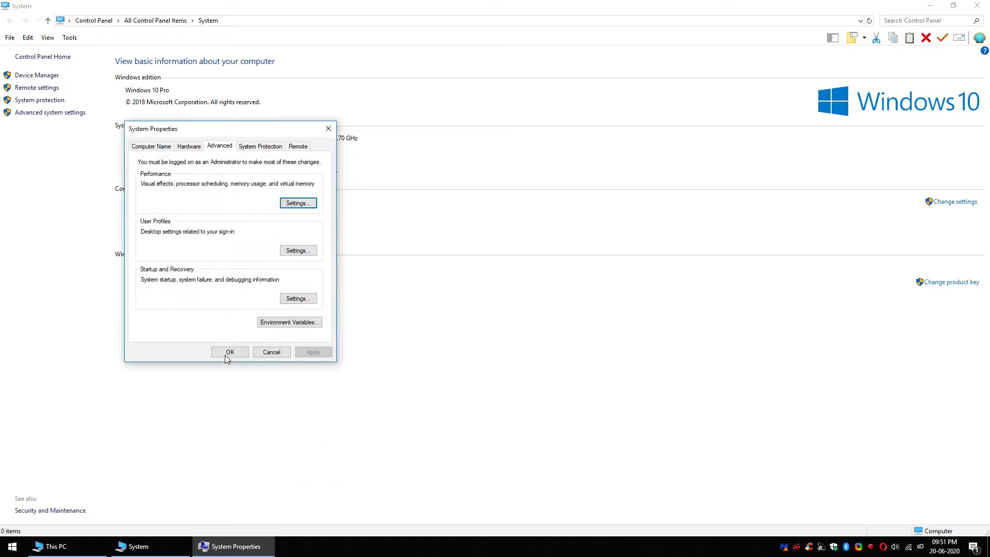
pyautogui.click(268, 352)
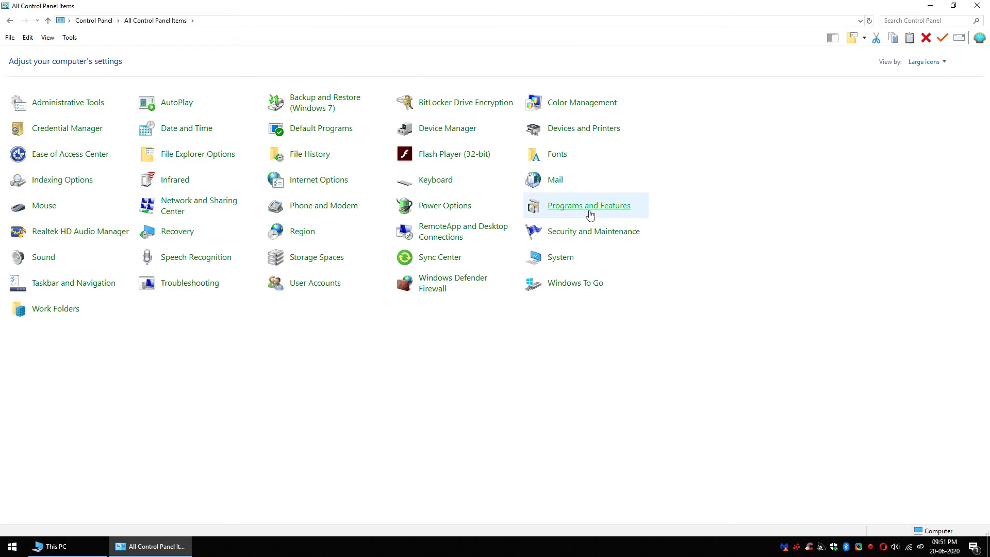
# - Look through the full list of installed programs in Programs and Features
pyautogui.click(589, 210)
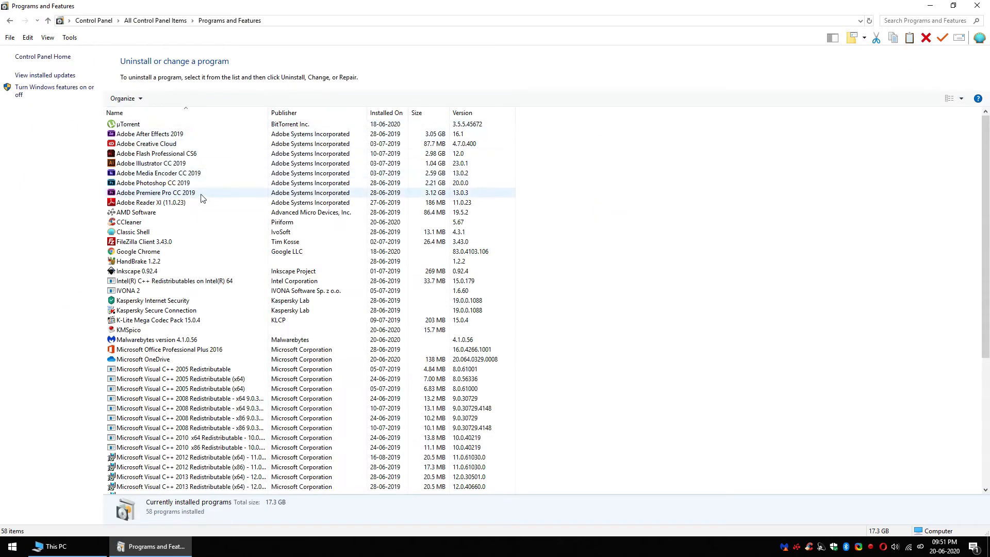
pyautogui.scroll(-3, 202, 198)
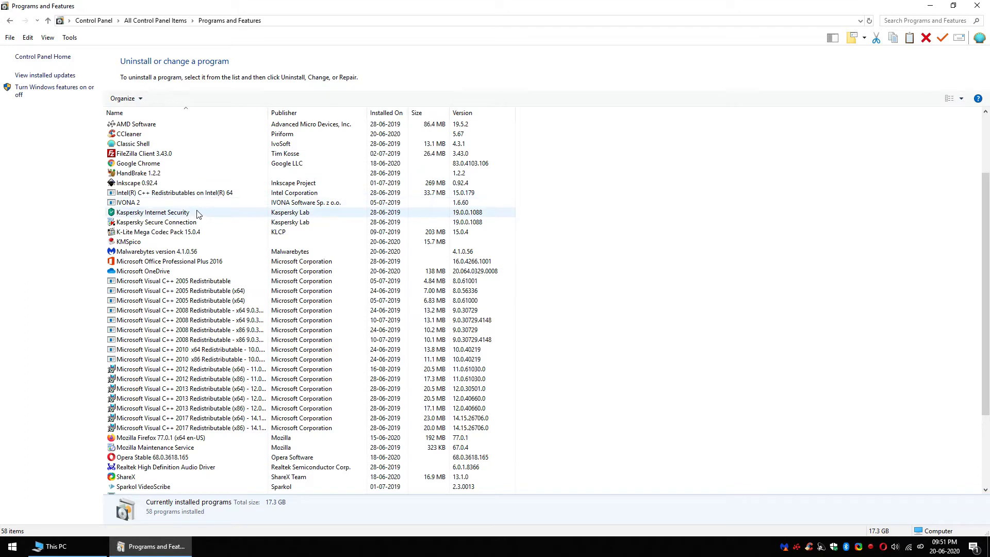
pyautogui.scroll(-4, 199, 214)
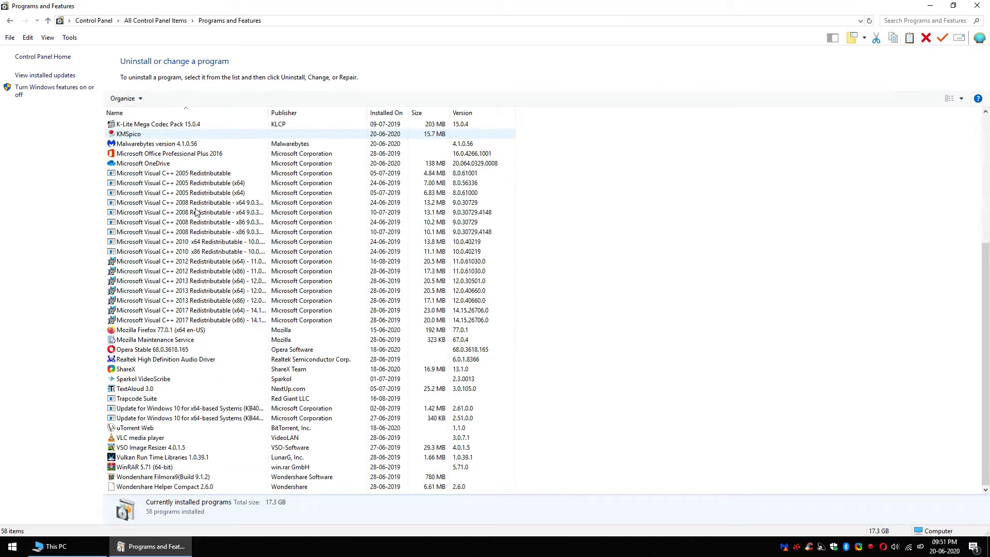
pyautogui.scroll(7, 186, 310)
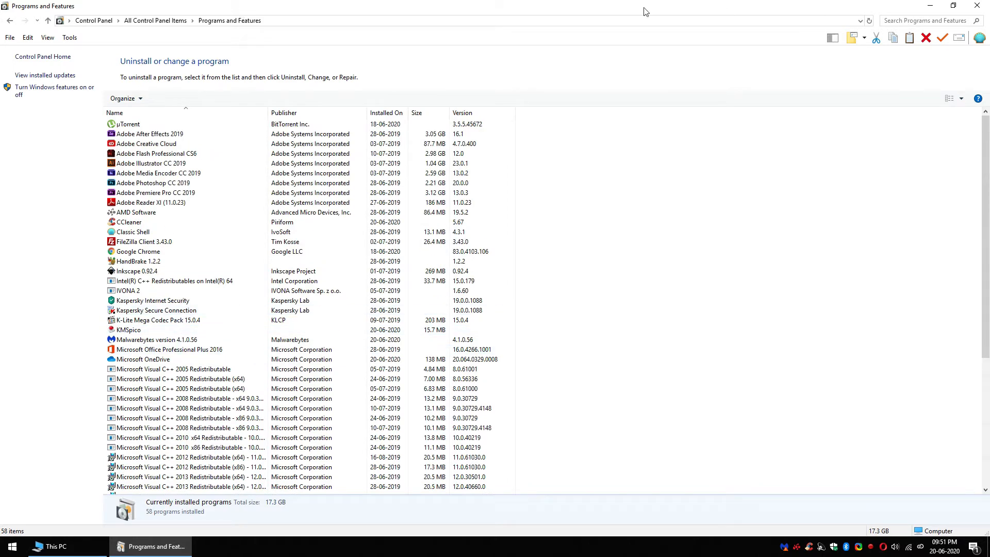
# - Show the Control Panel items as large icons and check the Security and Maintenance page
pyautogui.click(114, 22)
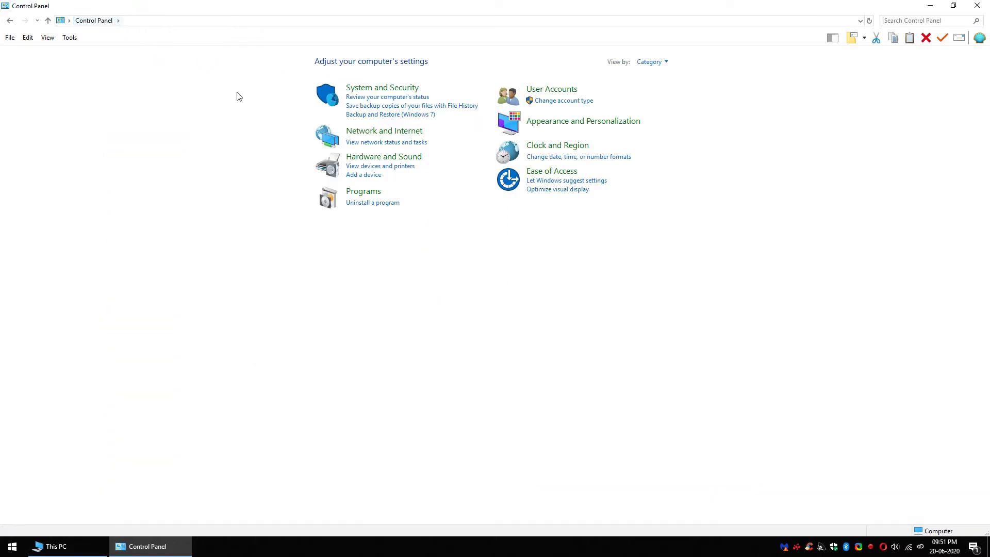
pyautogui.click(659, 62)
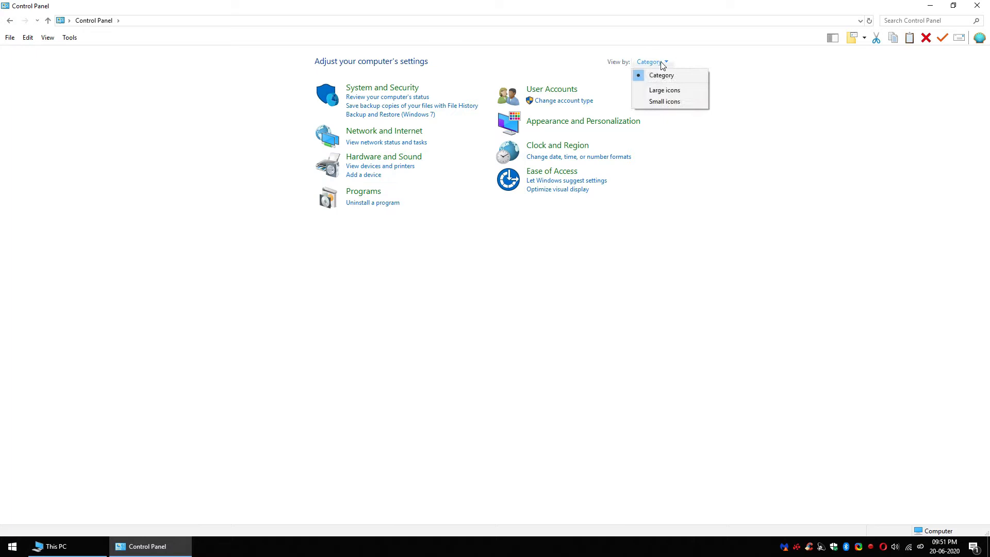
pyautogui.click(666, 90)
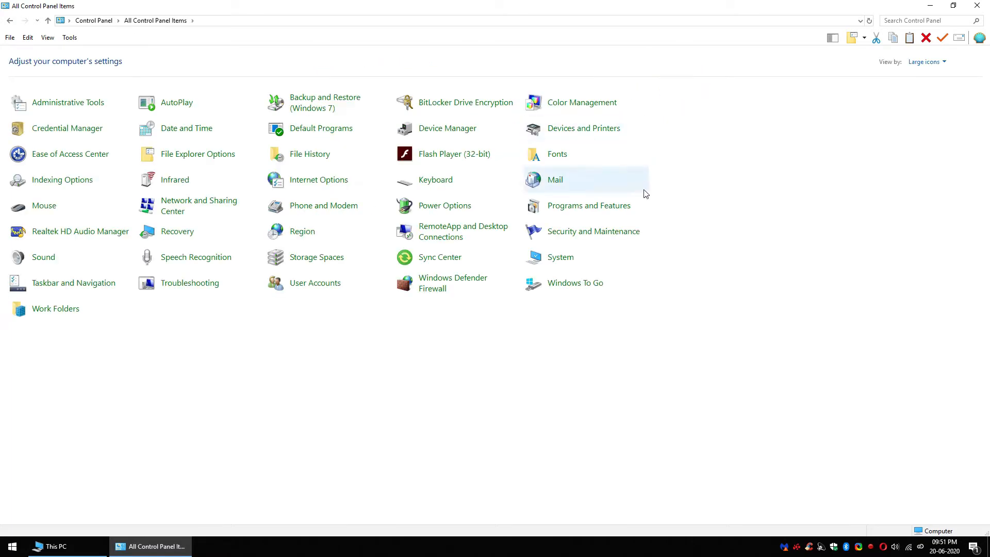
pyautogui.click(593, 235)
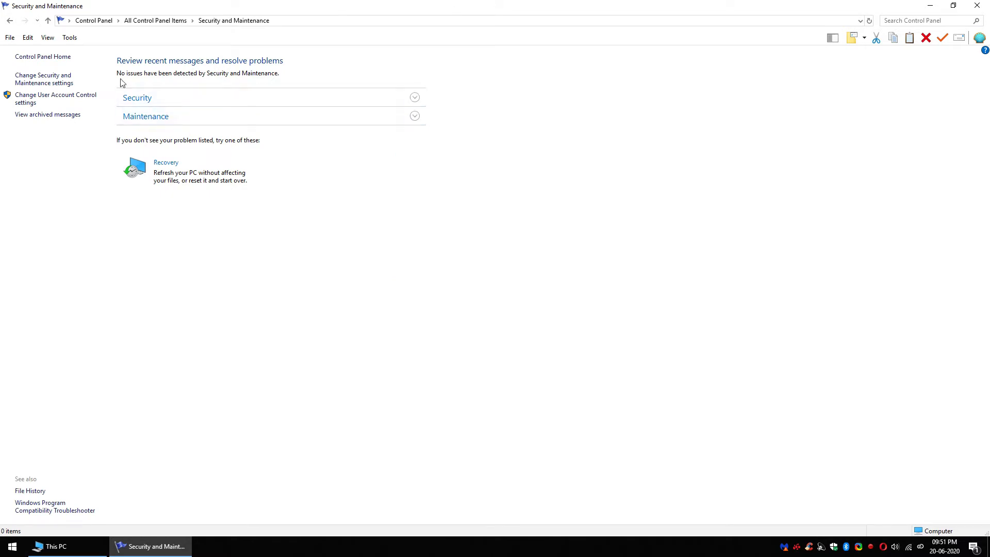
pyautogui.click(10, 20)
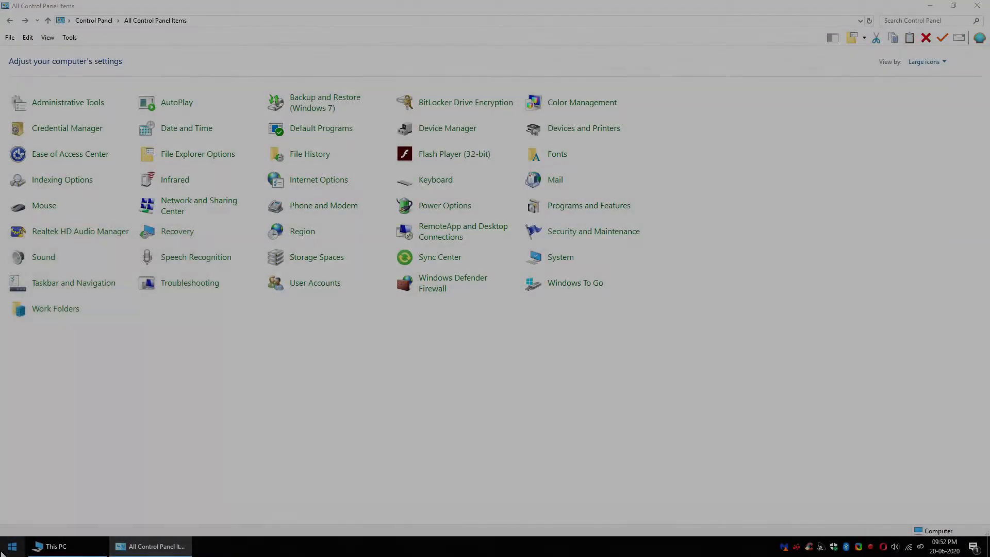
# - Turn off Transparency effects in the Colors options of the Windows Personalization settings
pyautogui.click(13, 547)
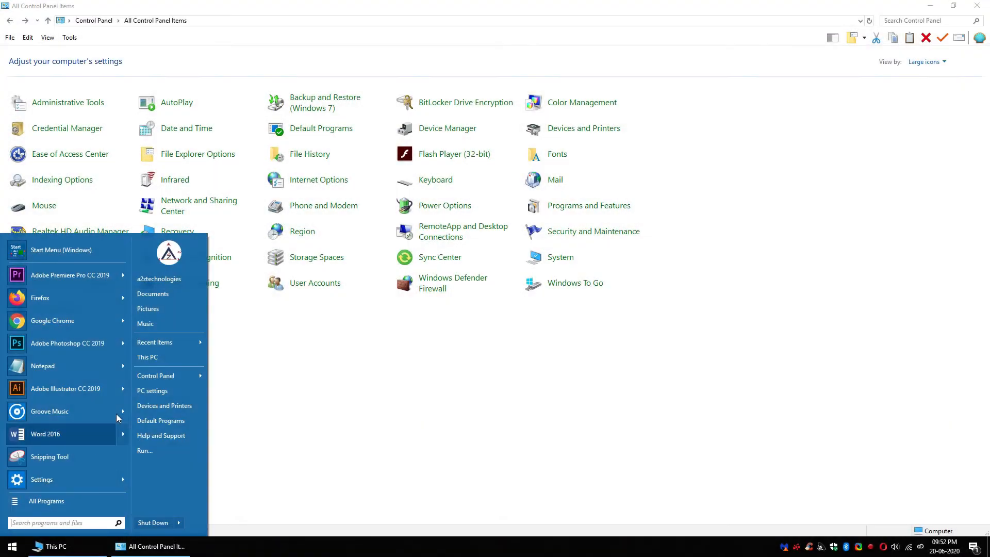
pyautogui.click(169, 390)
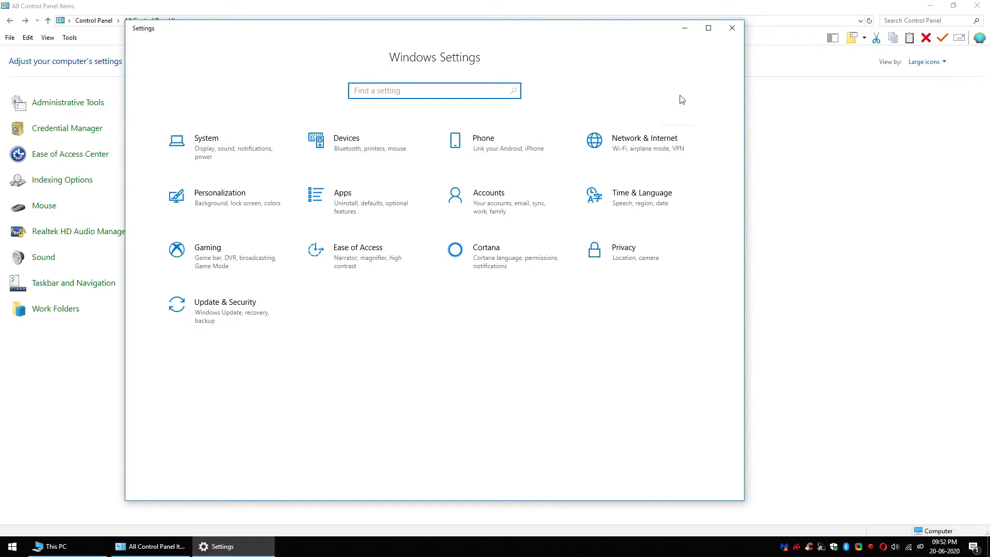
pyautogui.click(253, 200)
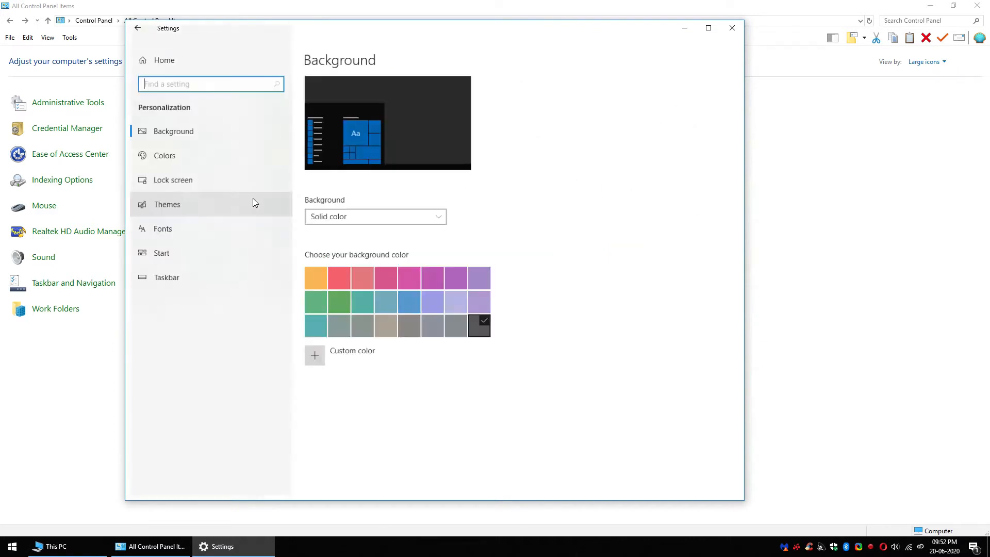
pyautogui.click(251, 159)
pyautogui.scroll(-5, 434, 343)
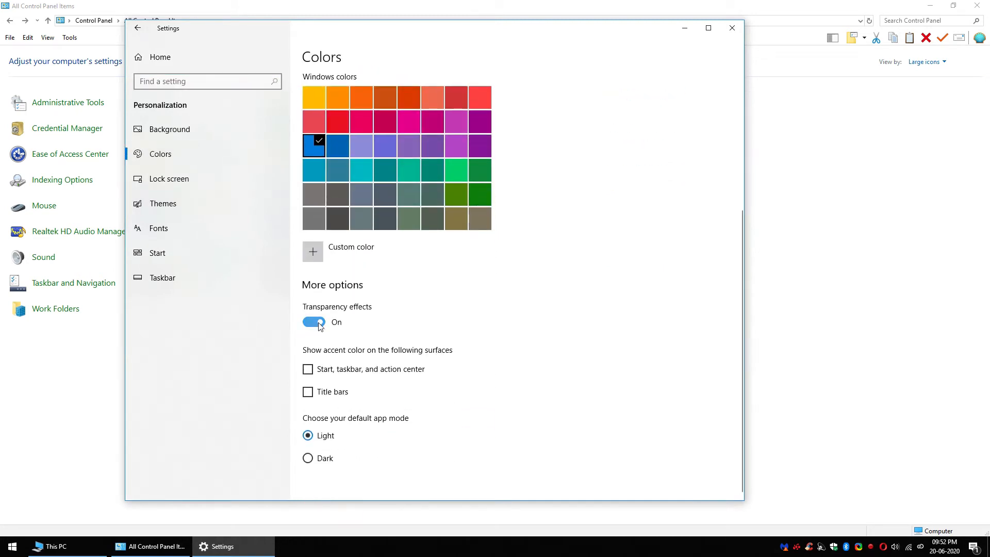
pyautogui.click(316, 322)
pyautogui.click(315, 323)
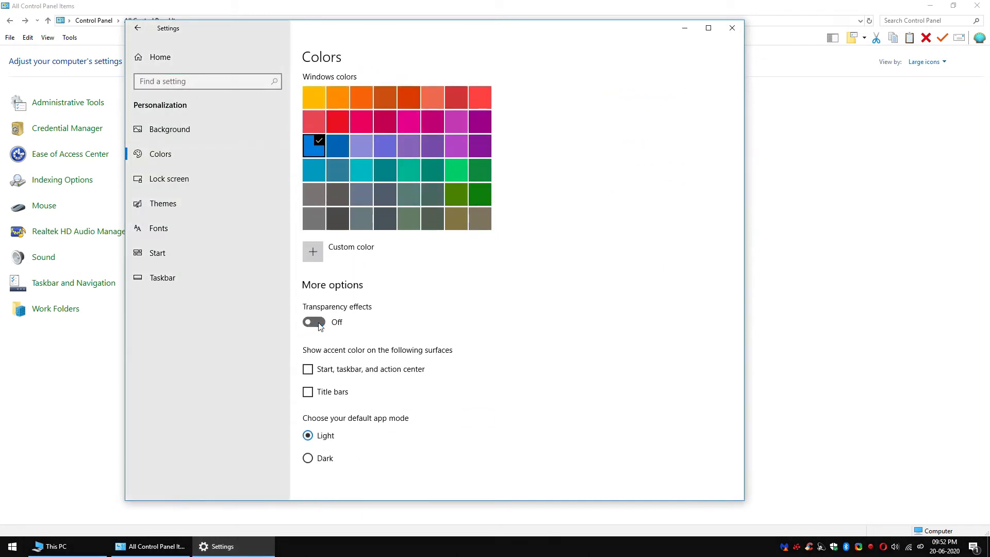
pyautogui.scroll(5, 419, 313)
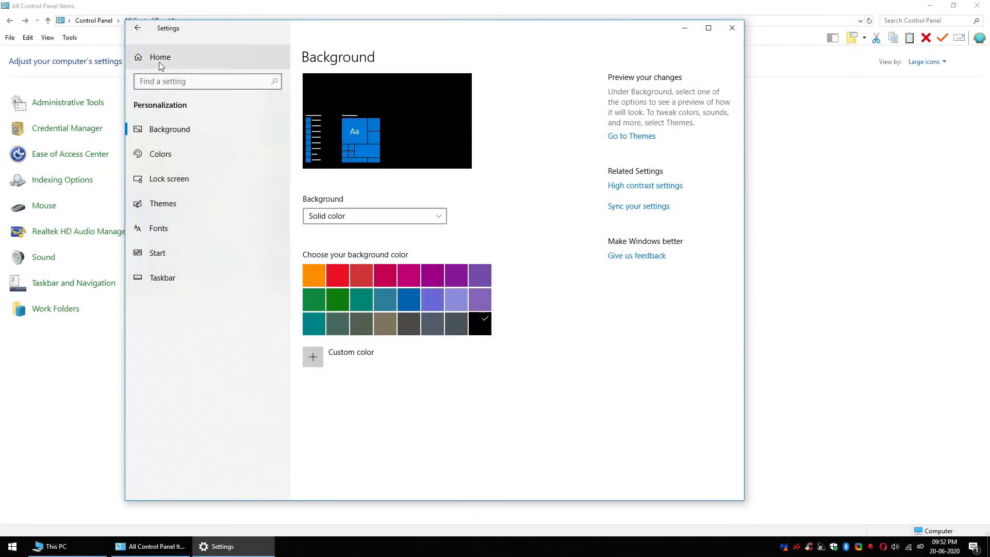
# - Maximize the Settings window and look through the System pages for Display, Sound, and Notifications & actions
pyautogui.click(159, 60)
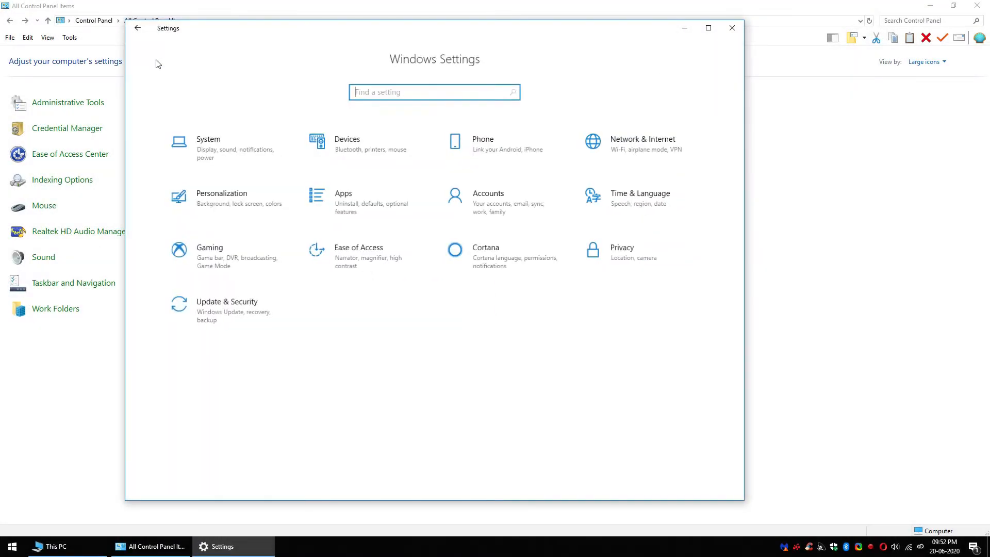
pyautogui.click(707, 28)
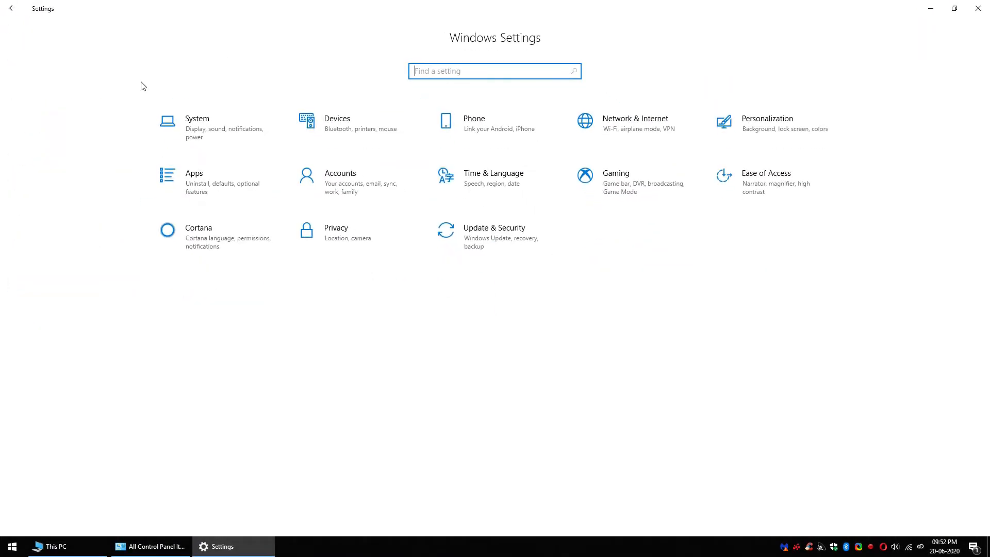
pyautogui.click(204, 129)
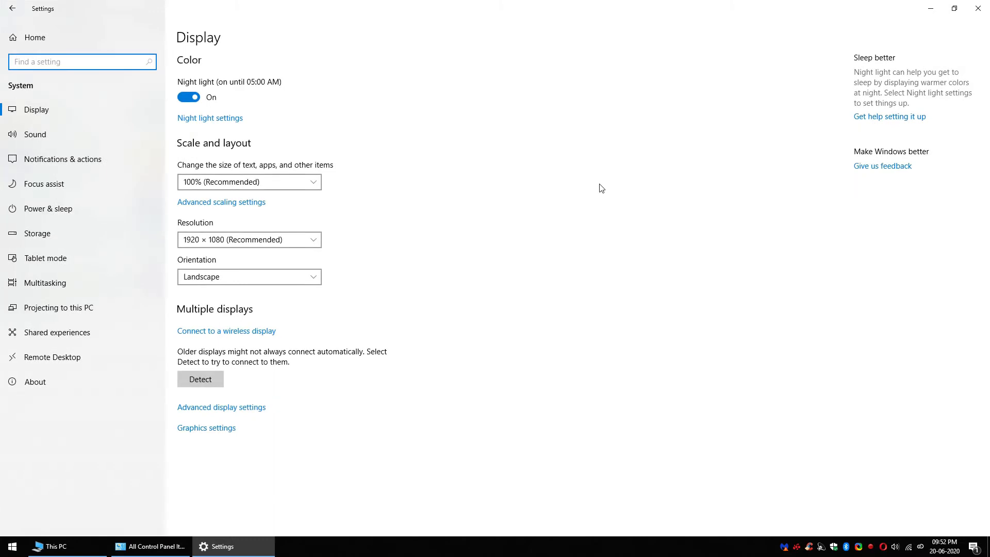
pyautogui.click(61, 116)
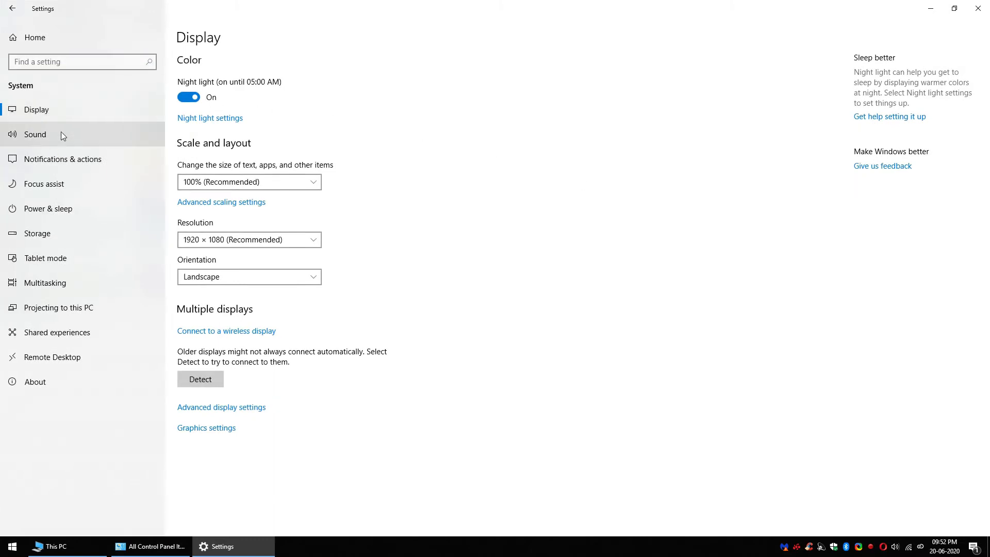
pyautogui.click(61, 133)
pyautogui.click(76, 158)
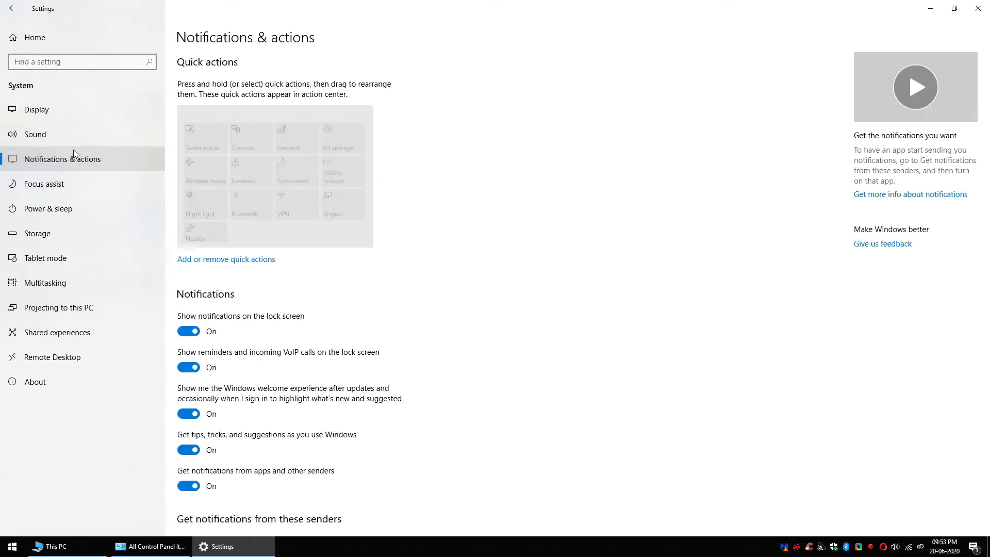
# - Review the Notifications & actions options and the Power & sleep and Storage pages of the System settings
pyautogui.scroll(-5, 307, 288)
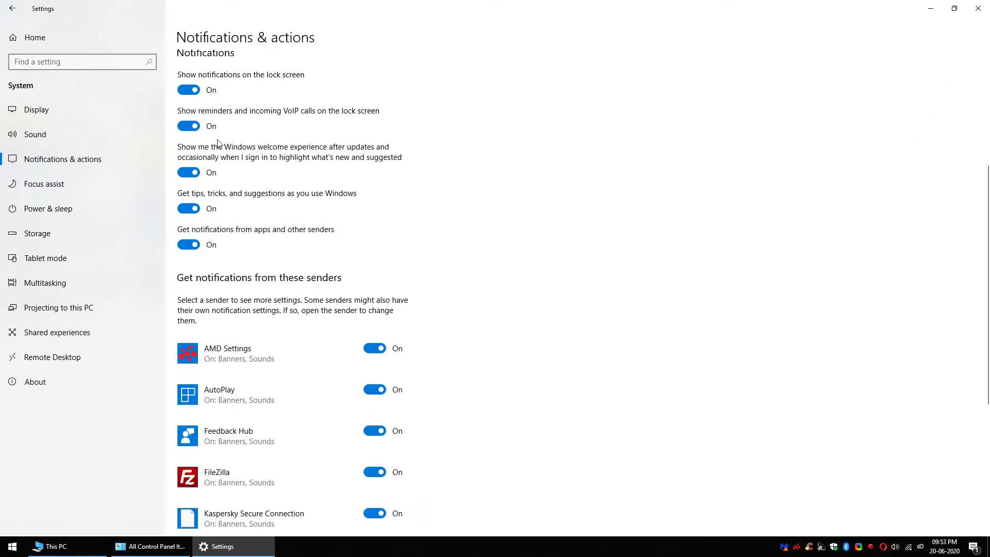
pyautogui.click(195, 211)
pyautogui.click(195, 212)
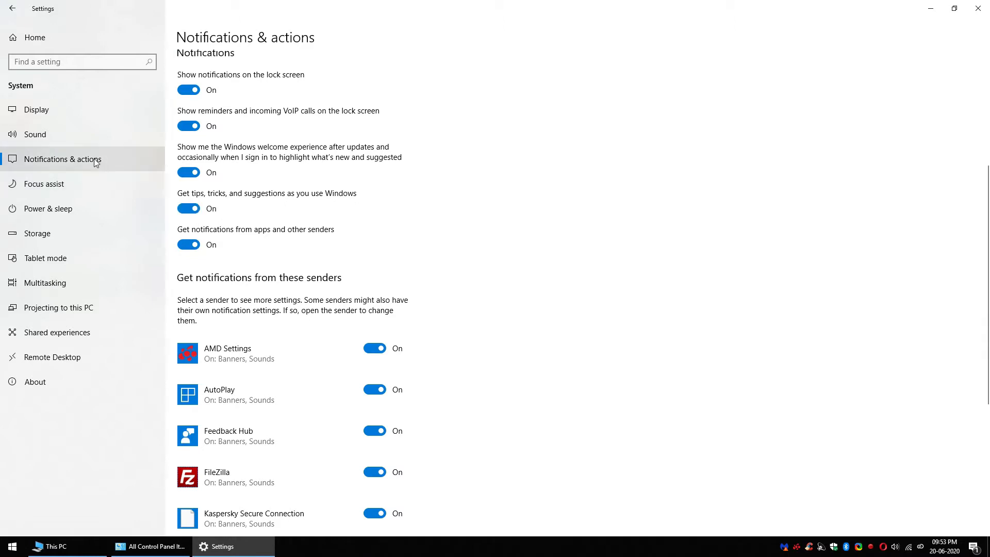
pyautogui.click(82, 208)
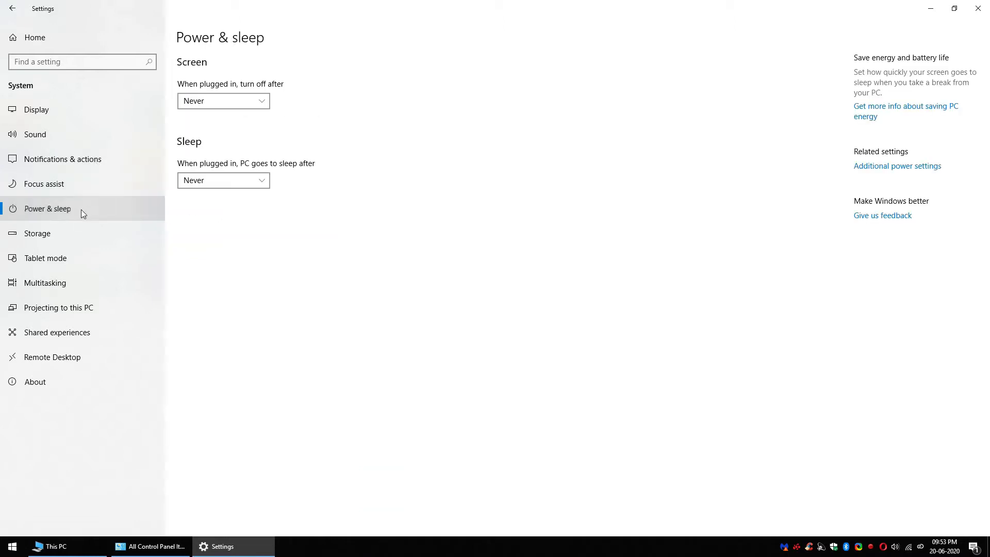
pyautogui.click(255, 105)
pyautogui.click(396, 112)
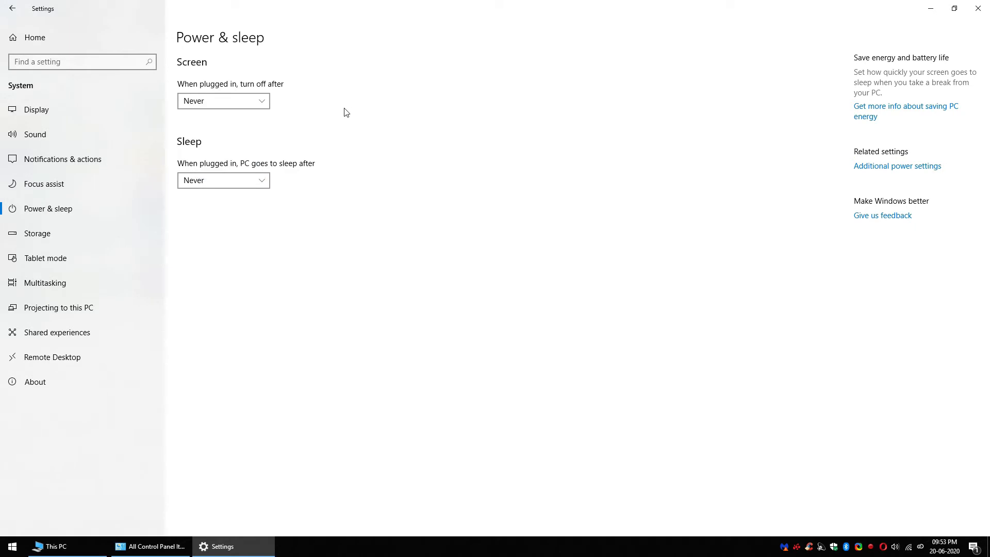
pyautogui.click(100, 235)
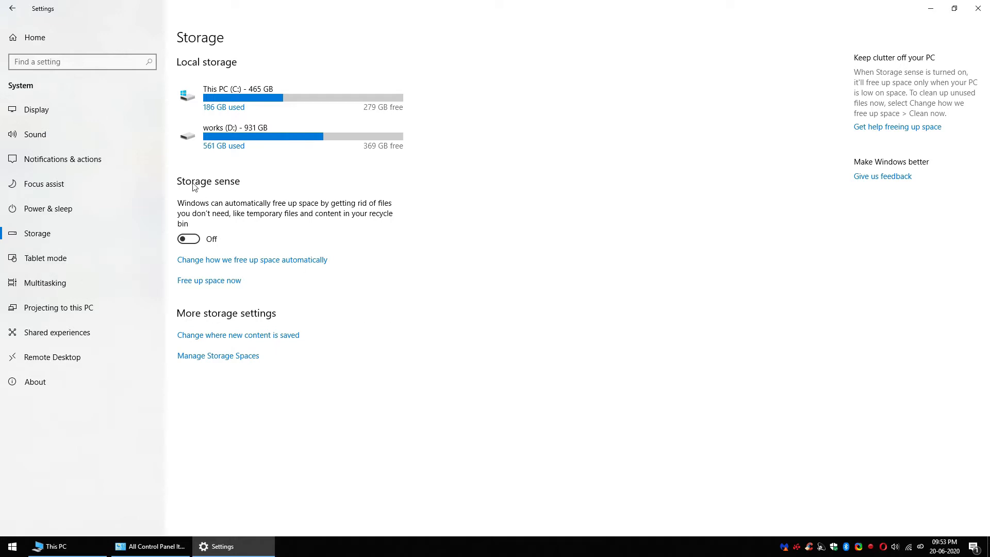
# - Return to the Settings home and look over the System Display page and the Bluetooth & other devices page
pyautogui.click(12, 38)
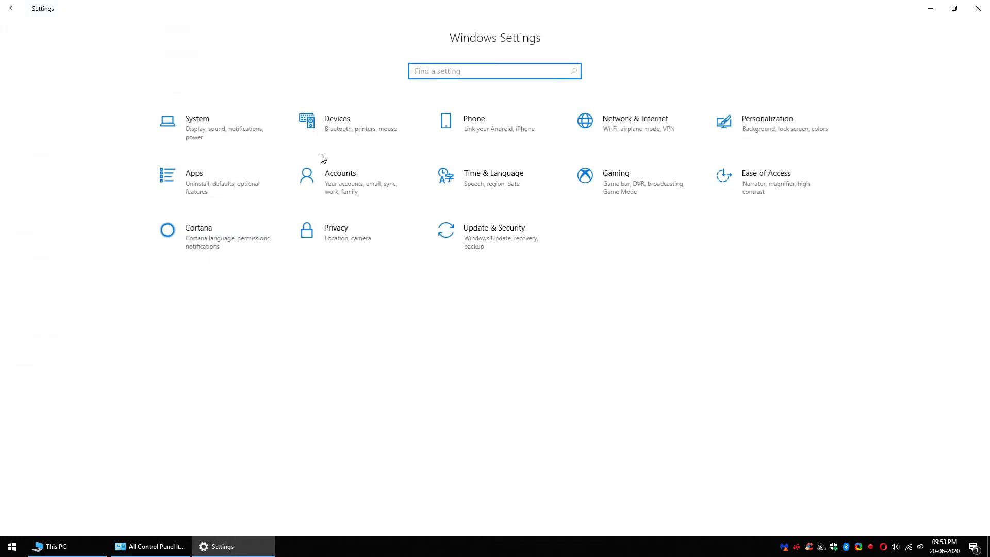
pyautogui.click(221, 135)
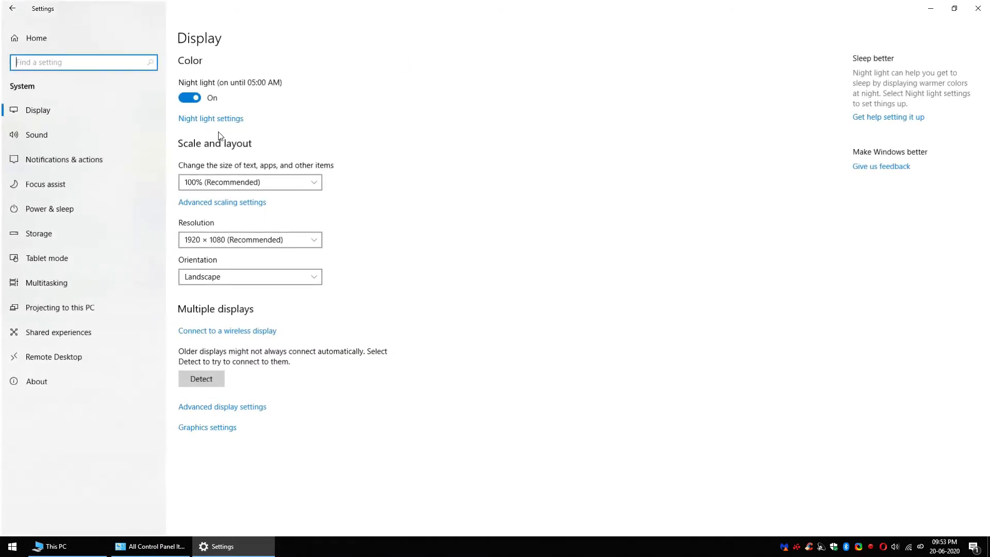
pyautogui.click(12, 8)
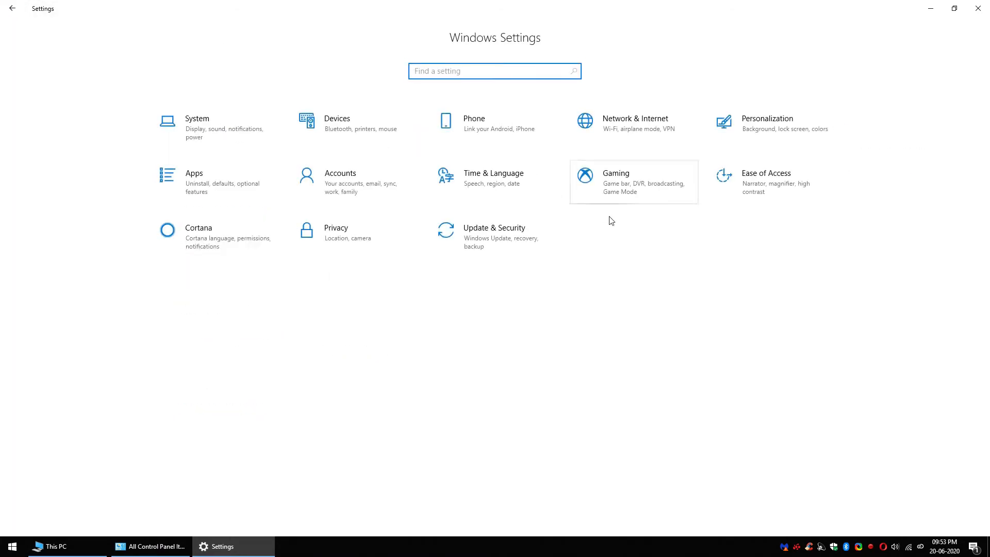
pyautogui.click(396, 128)
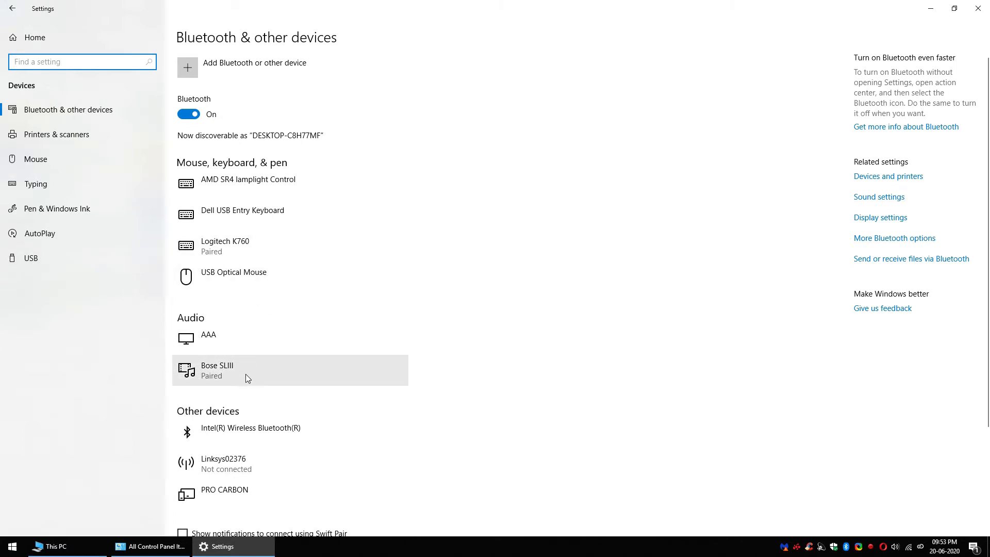
# - Check for Windows updates in the Update & Security settings
pyautogui.click(34, 67)
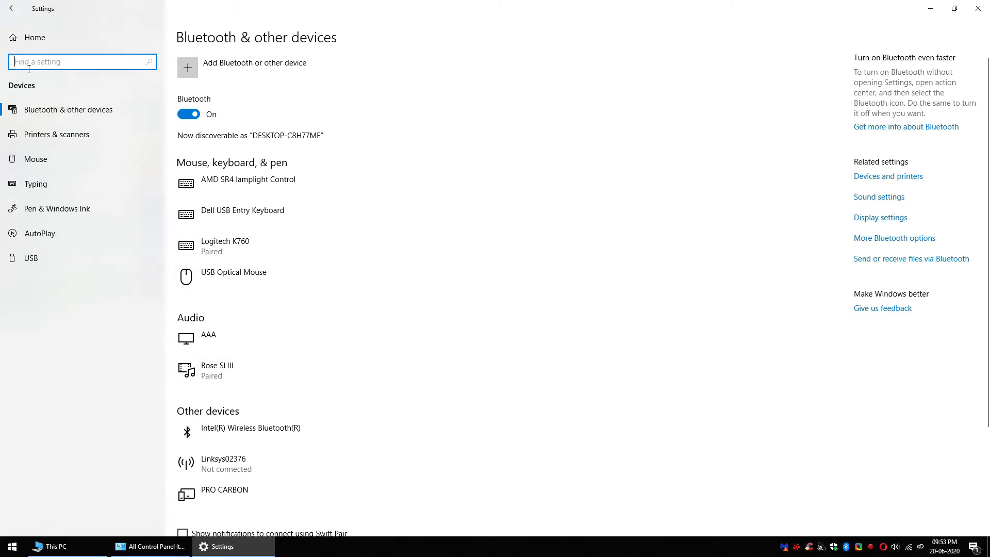
pyautogui.click(21, 40)
pyautogui.click(500, 243)
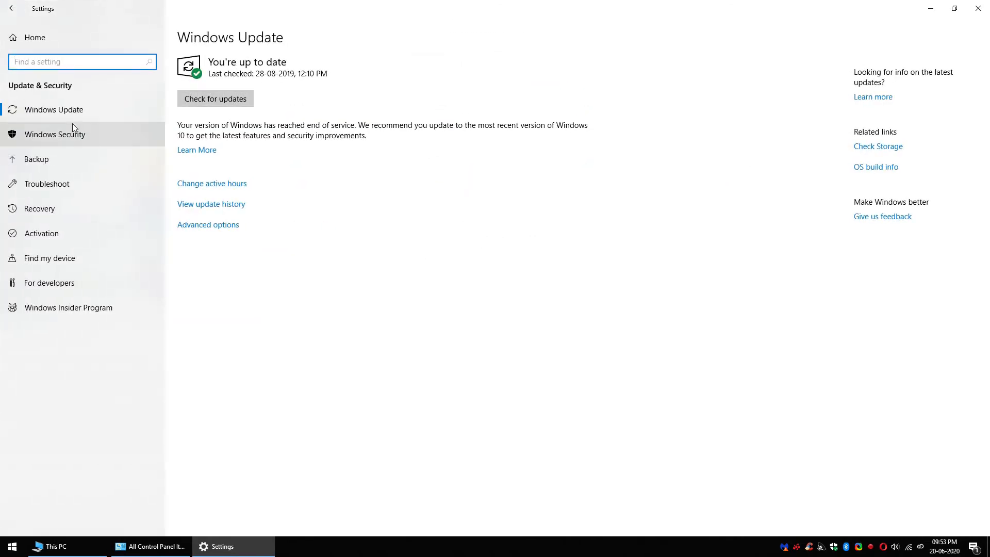
pyautogui.click(124, 113)
pyautogui.click(216, 98)
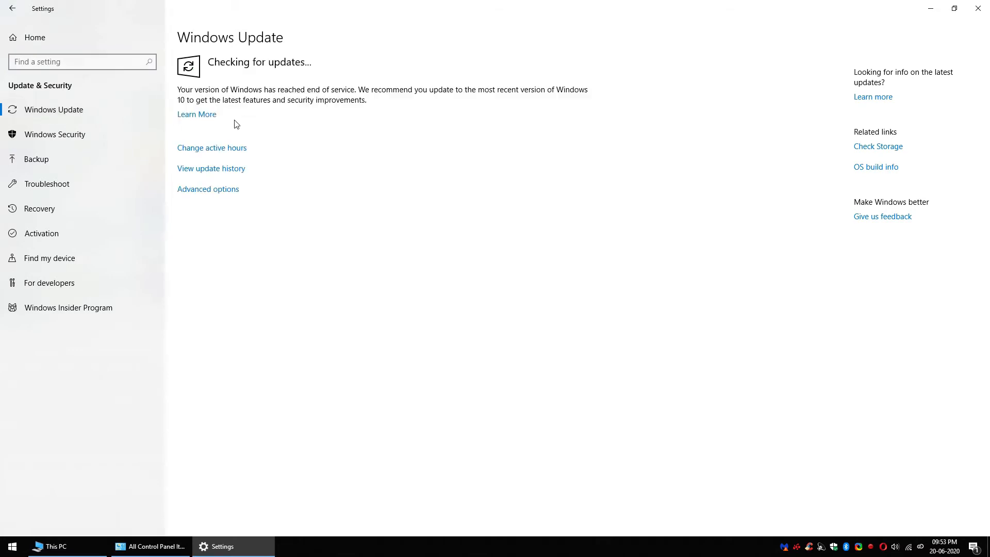
pyautogui.click(208, 129)
pyautogui.click(75, 161)
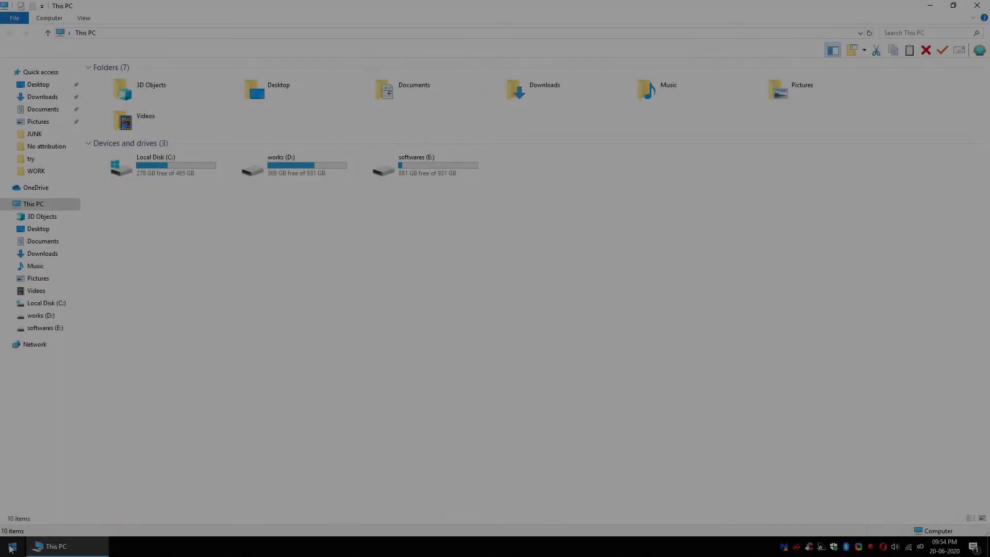
# - Open the properties of This PC to view the basic system information
pyautogui.rightClick(12, 545)
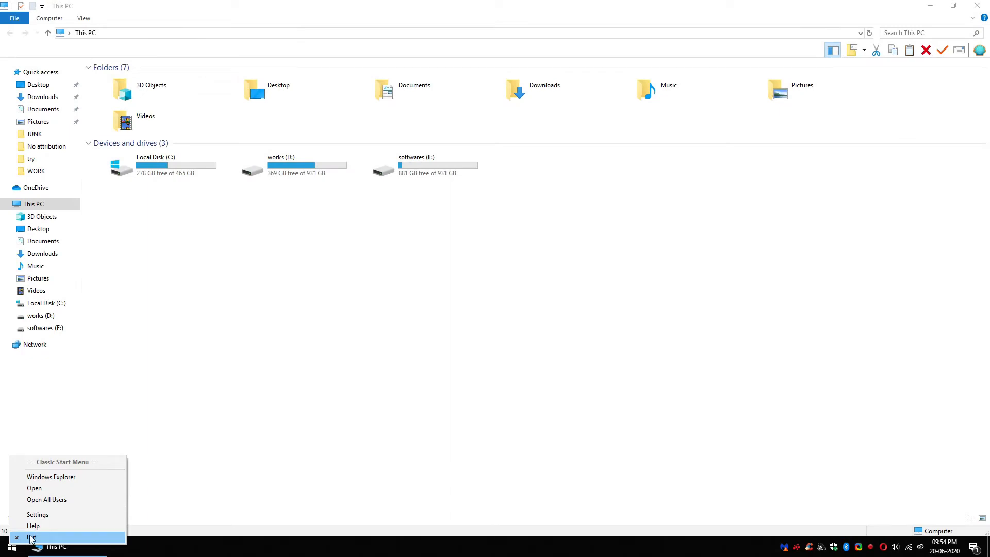
pyautogui.click(217, 330)
pyautogui.click(9, 548)
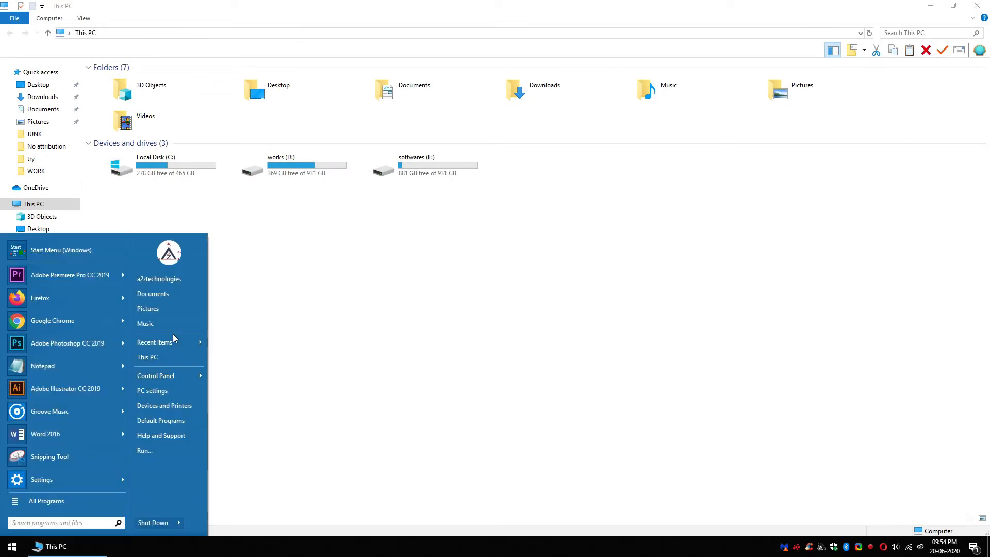
pyautogui.rightClick(169, 356)
pyautogui.click(216, 456)
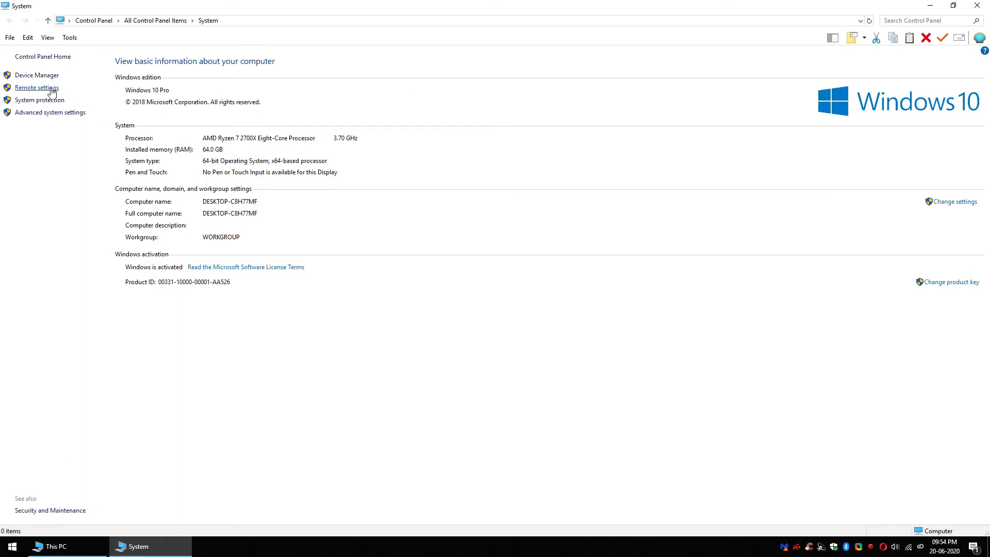
# - Open Task Manager and examine the running processes and the hardware performance graphs
pyautogui.rightClick(224, 550)
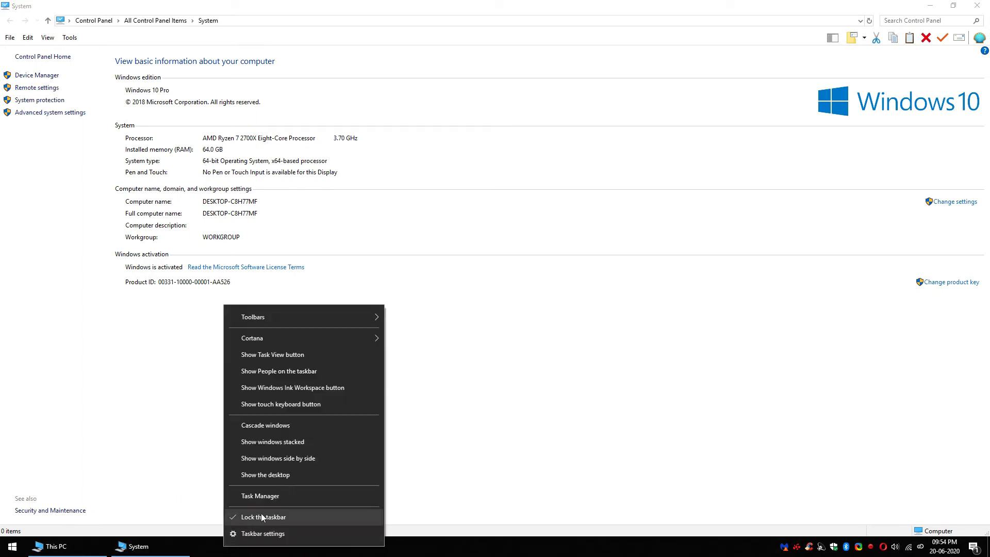
pyautogui.click(272, 495)
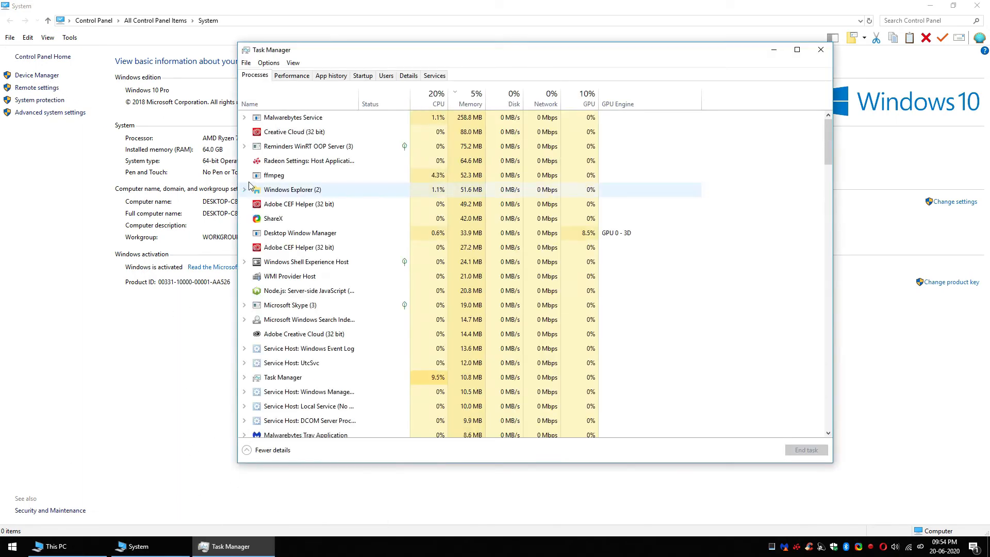
pyautogui.click(302, 75)
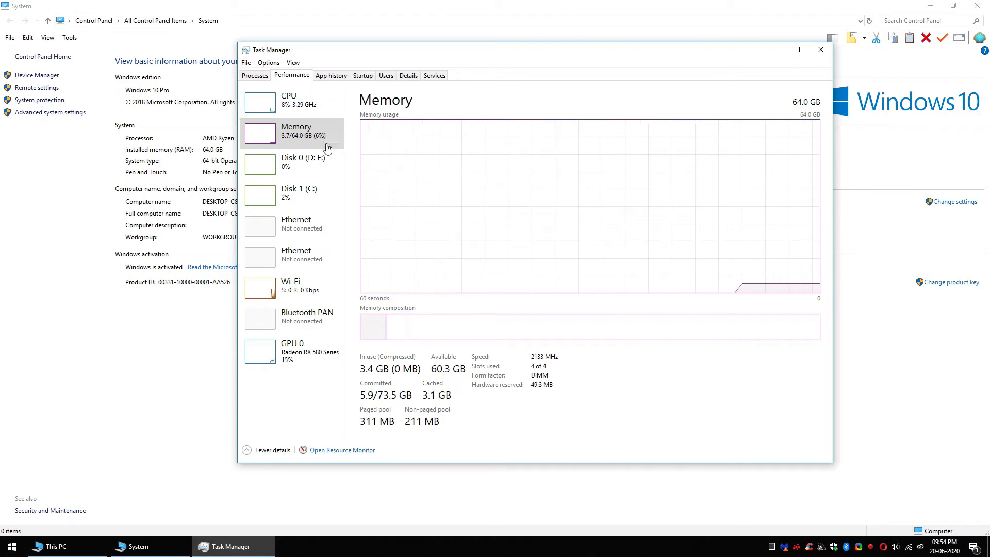
# - Disable CCleaner in Task Manager's list of startup programs
pyautogui.click(363, 76)
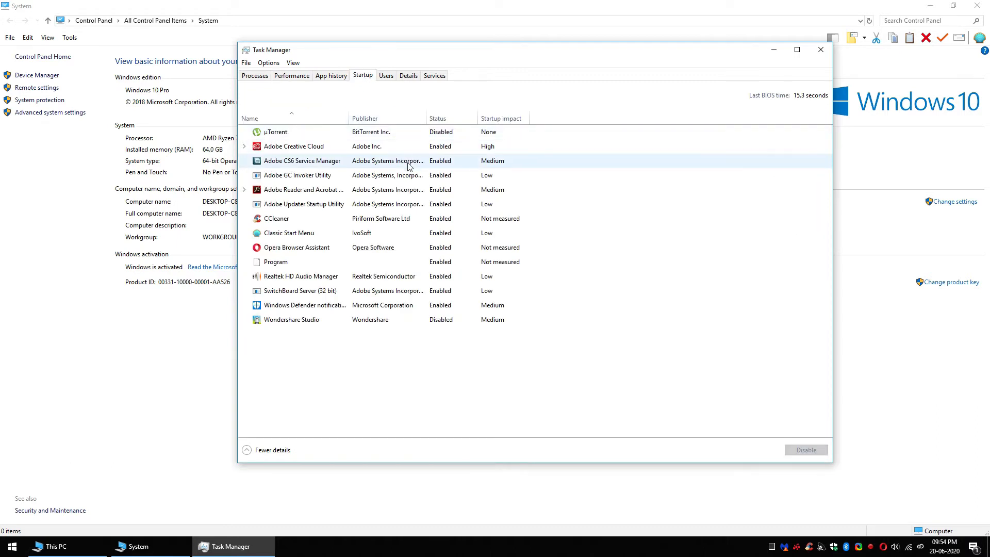
pyautogui.rightClick(309, 132)
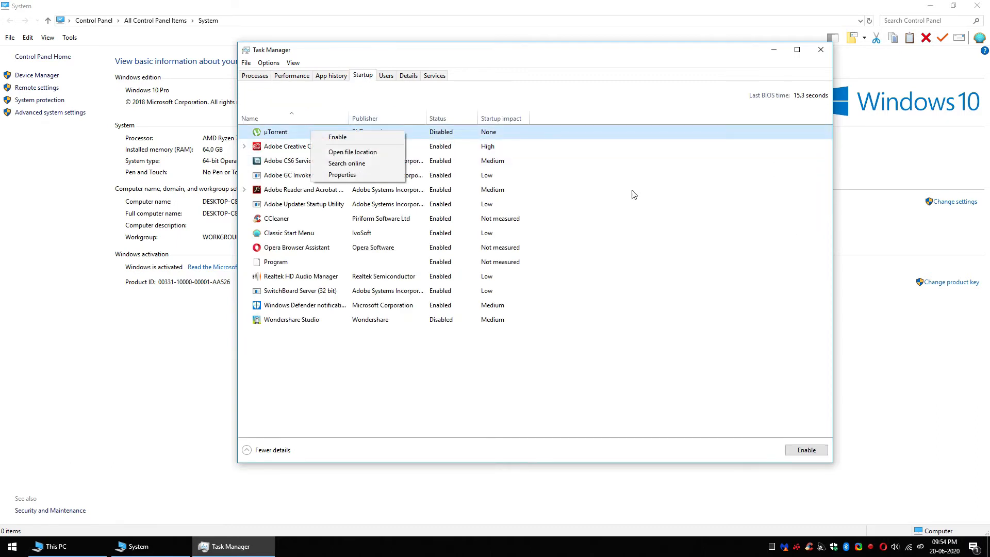
pyautogui.click(641, 219)
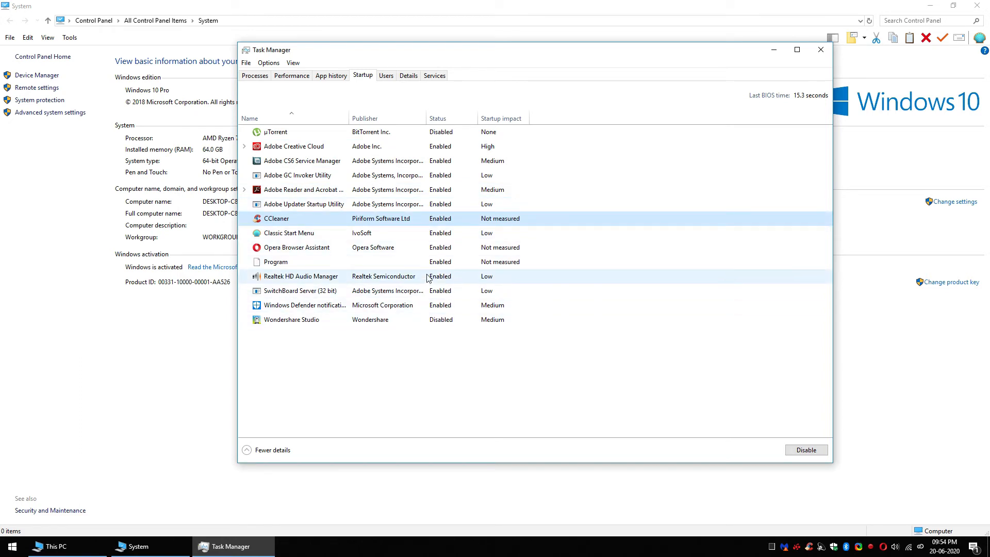
pyautogui.rightClick(299, 252)
pyautogui.click(311, 218)
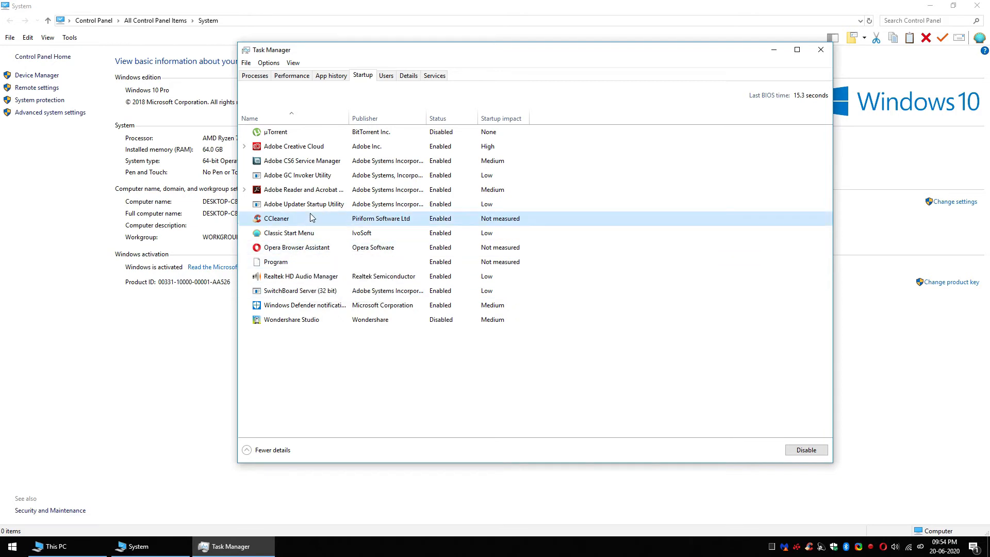
pyautogui.rightClick(311, 217)
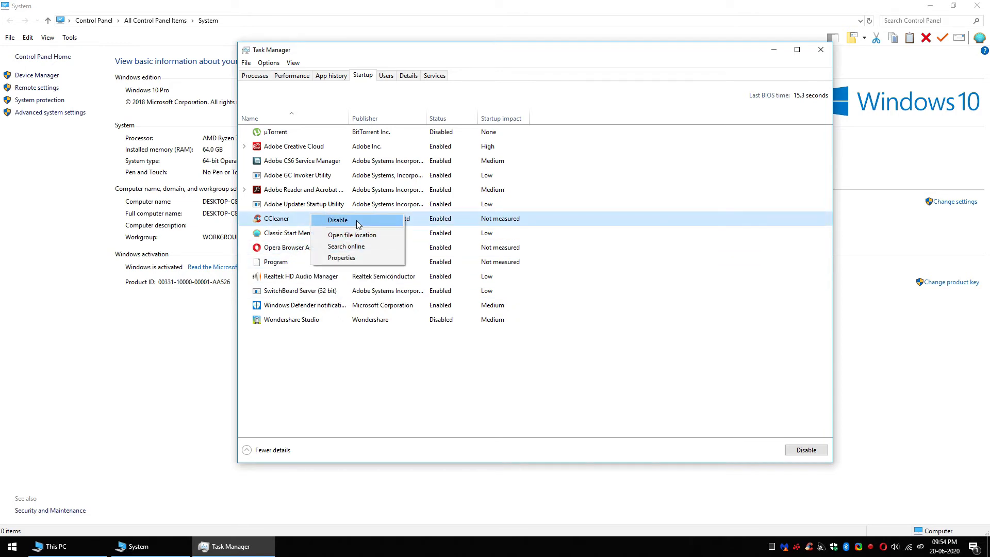
pyautogui.click(358, 222)
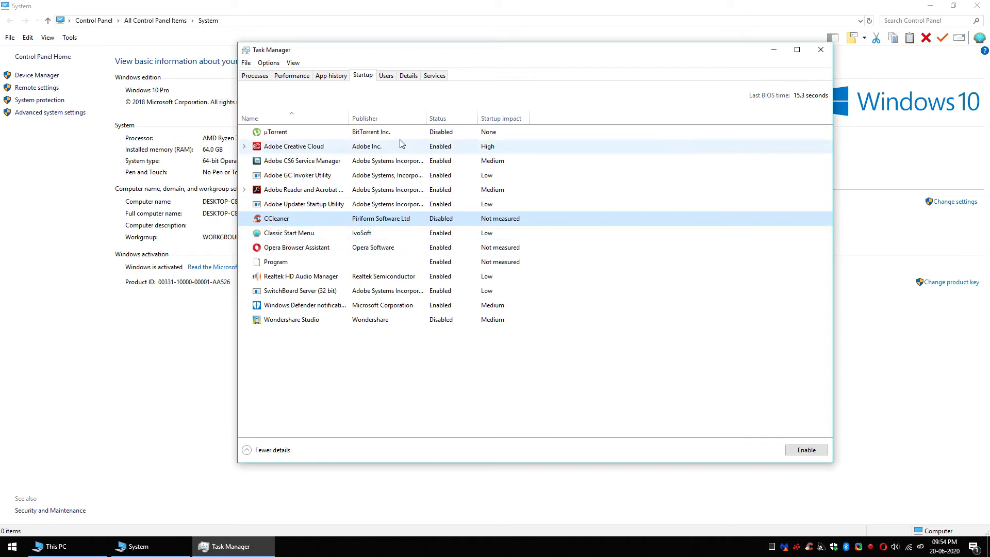
# - Look through Task Manager's Users, Details, Services and Performance views, and close Task Manager
pyautogui.click(386, 76)
pyautogui.click(405, 76)
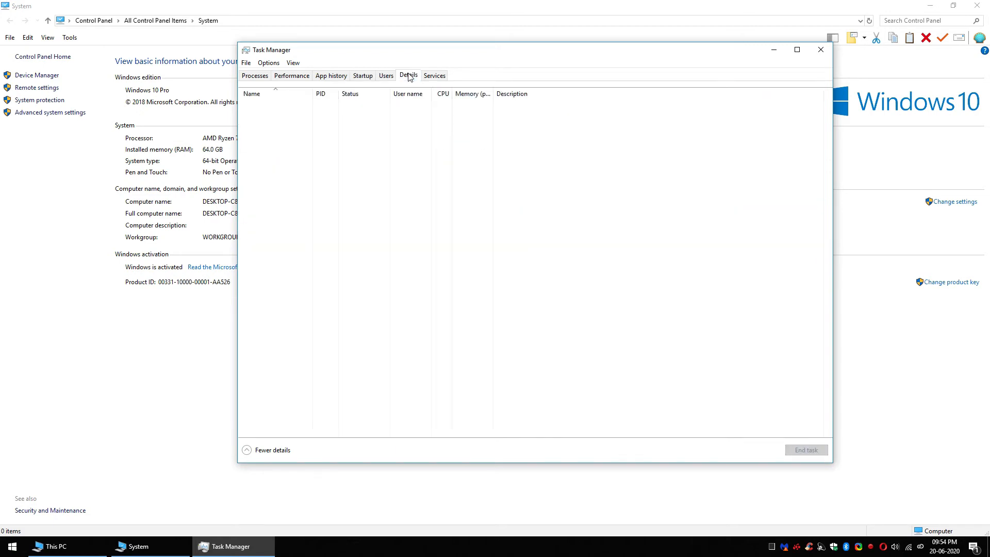
pyautogui.click(446, 76)
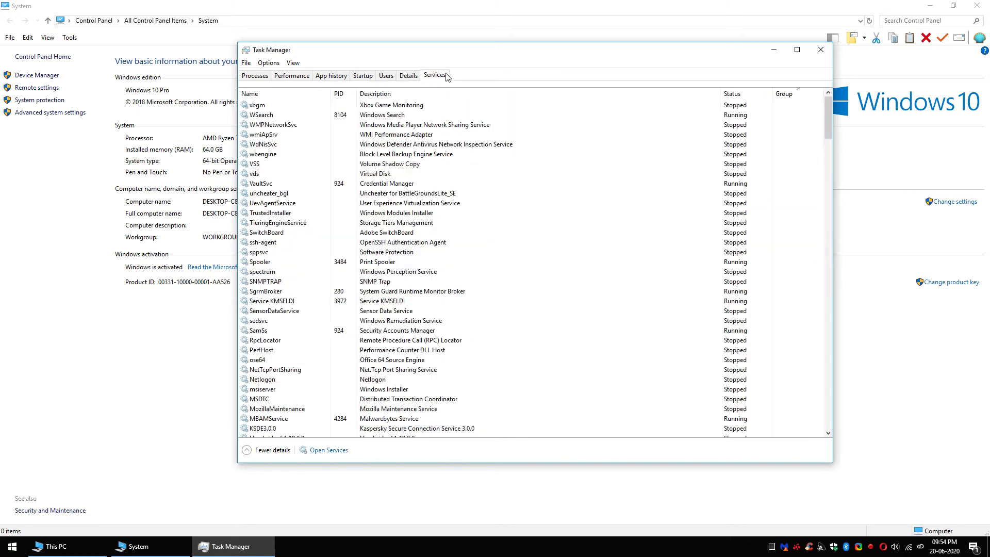
pyautogui.click(294, 78)
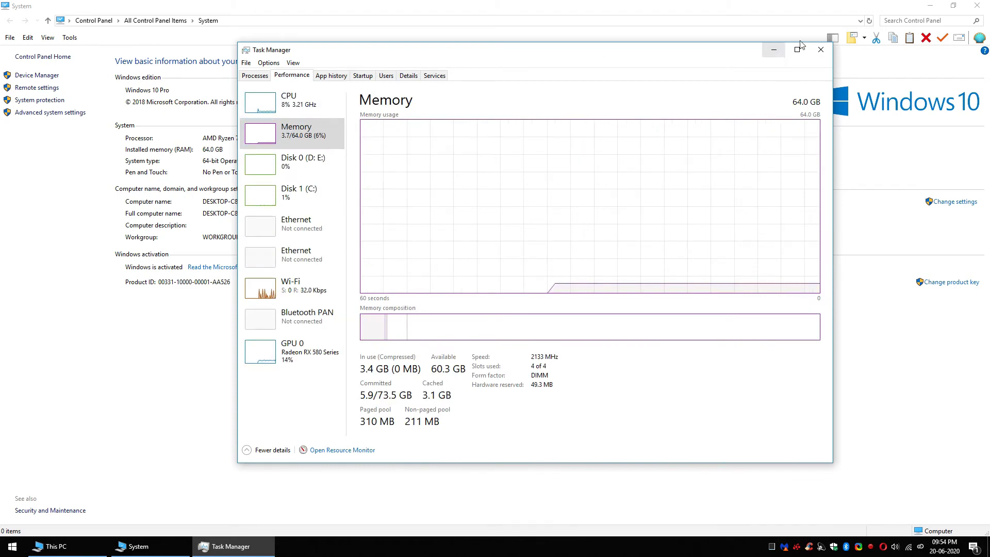
pyautogui.click(821, 50)
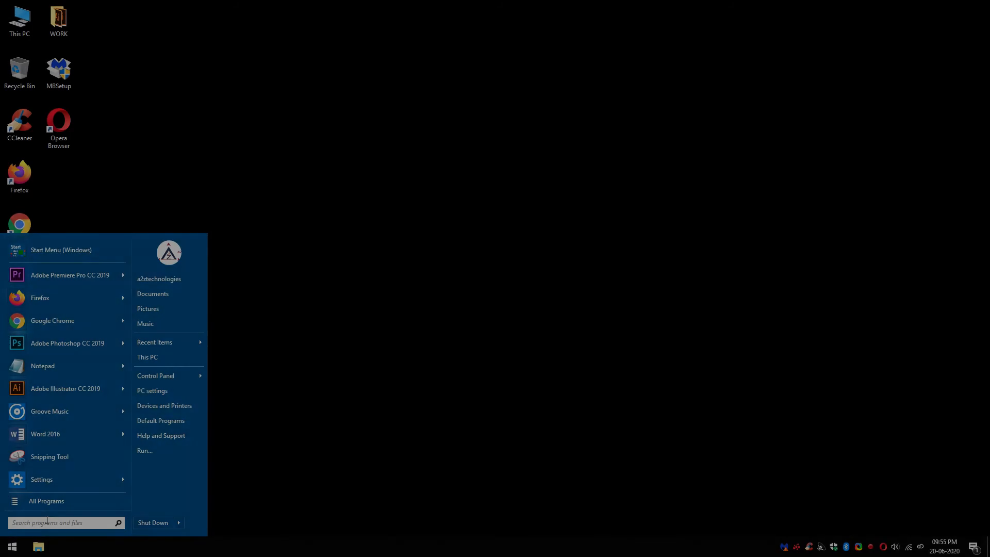
# - Open the user's temporary files folder by searching for %temp%
pyautogui.write('%temp')
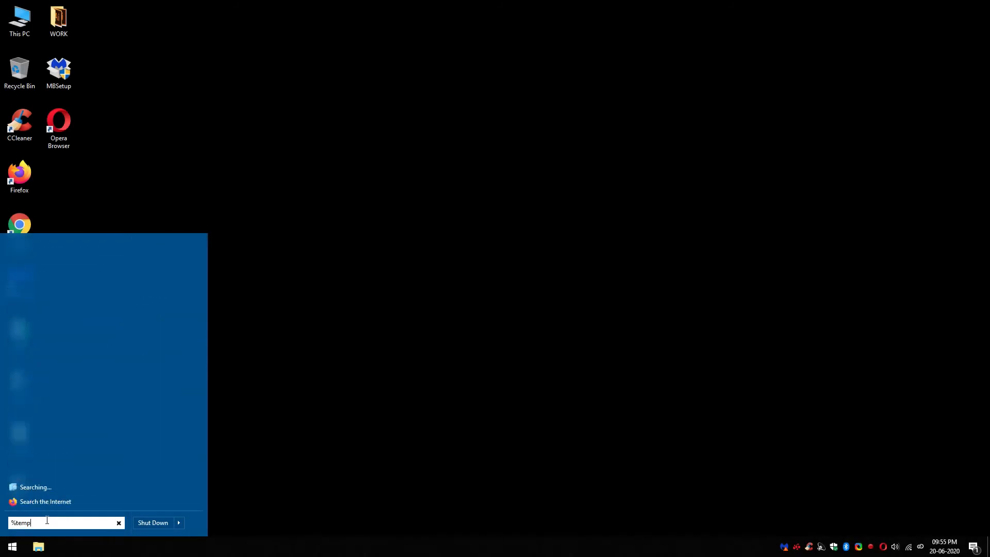
pyautogui.write('%')
pyautogui.press('Return')
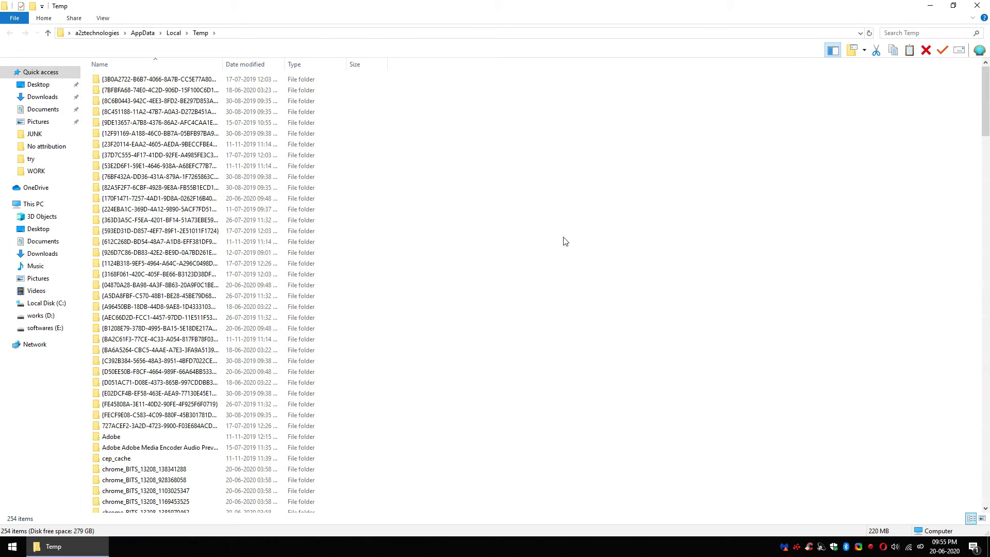
# - Delete all items in the Temp folder, skipping the CreativeCloud folder that is in use
pyautogui.hotkey('ctrl', 'a')
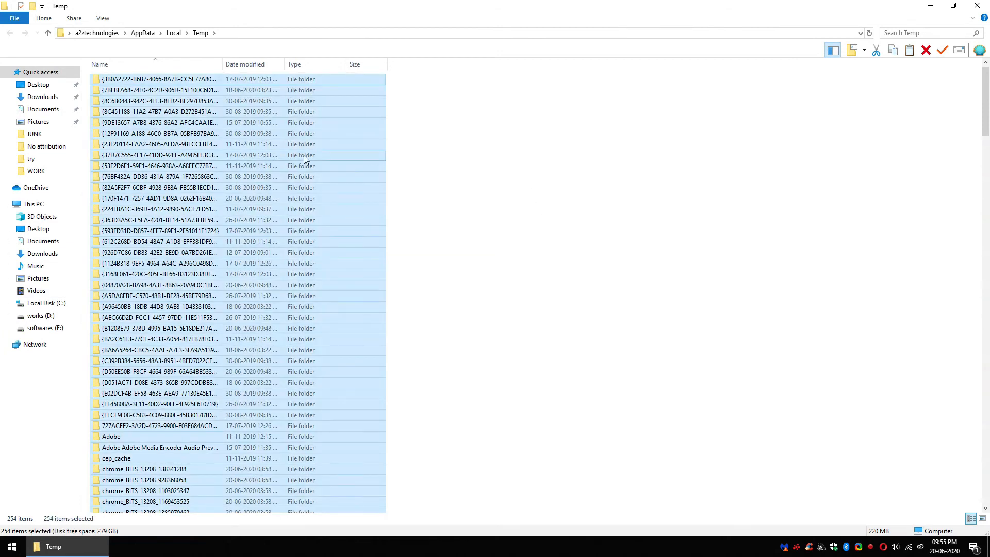
pyautogui.rightClick(169, 111)
pyautogui.click(221, 296)
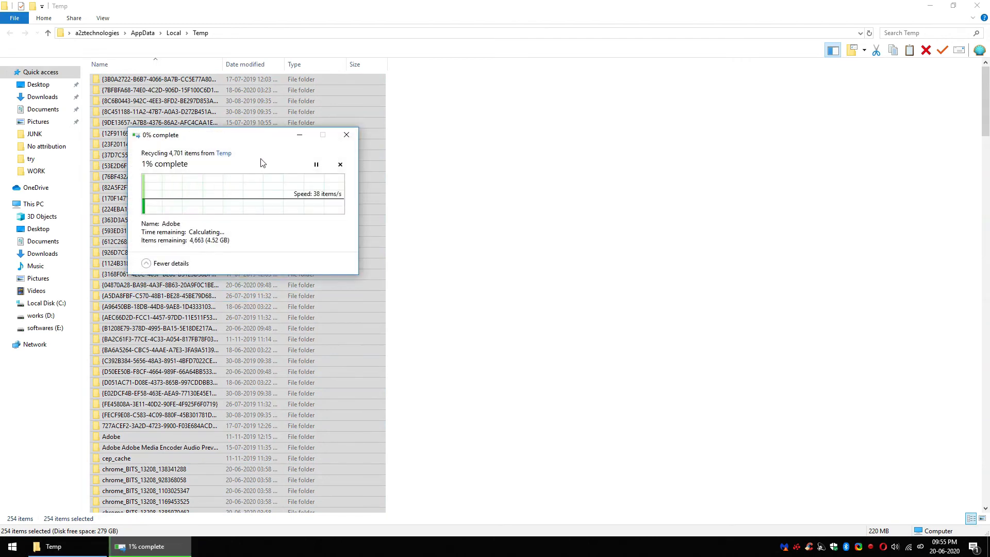
pyautogui.click(347, 135)
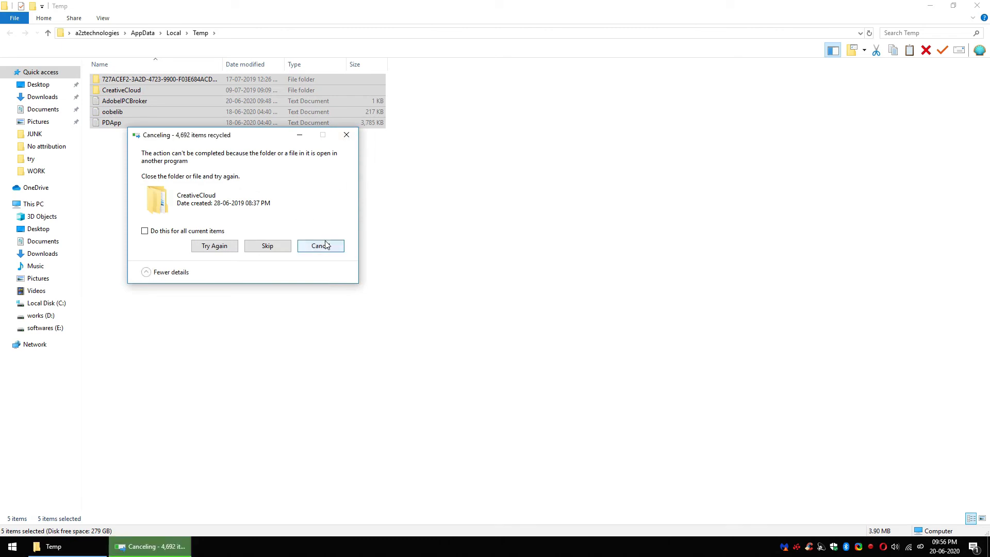
pyautogui.click(253, 246)
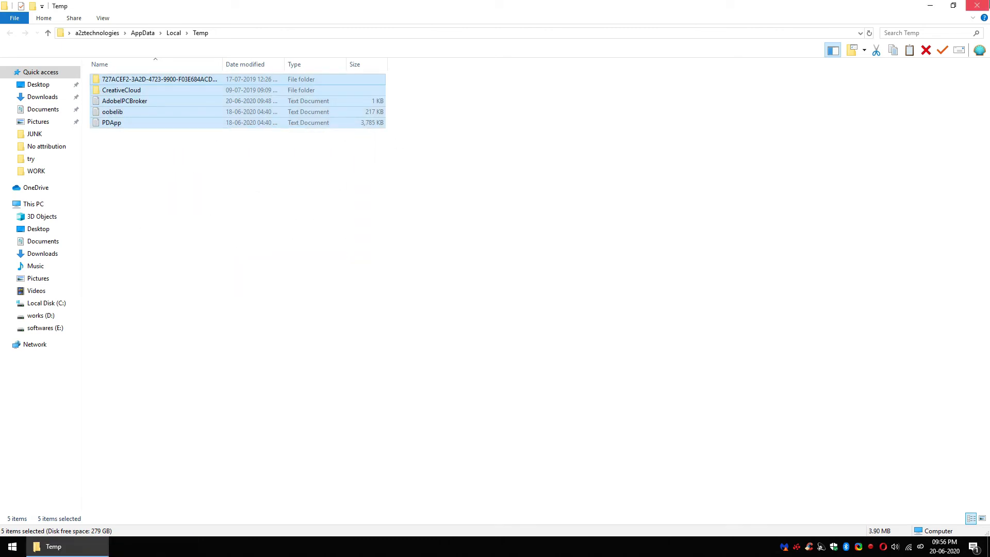
# - Close the Temp folder window and launch CCleaner by searching for "ccl"
pyautogui.click(977, 6)
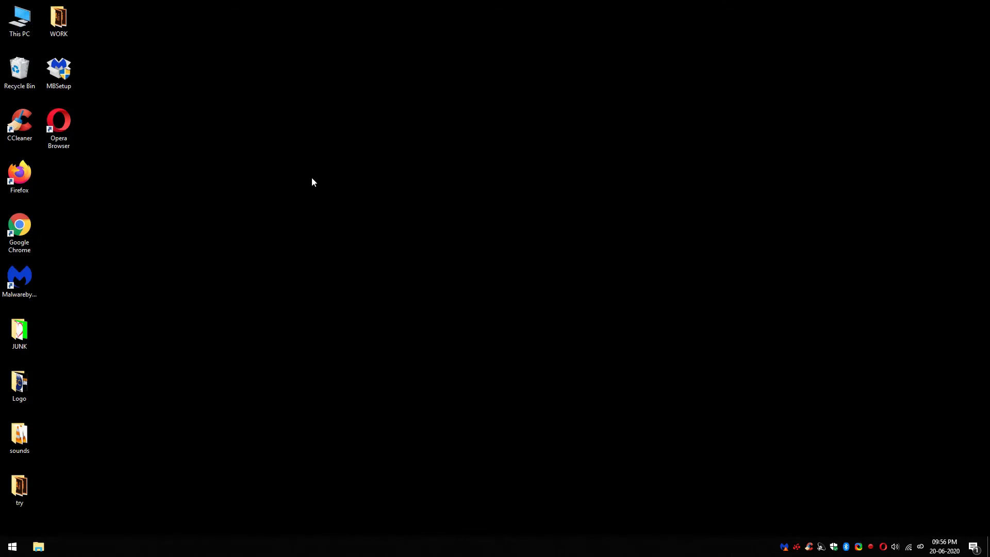
pyautogui.click(7, 551)
pyautogui.write('cc')
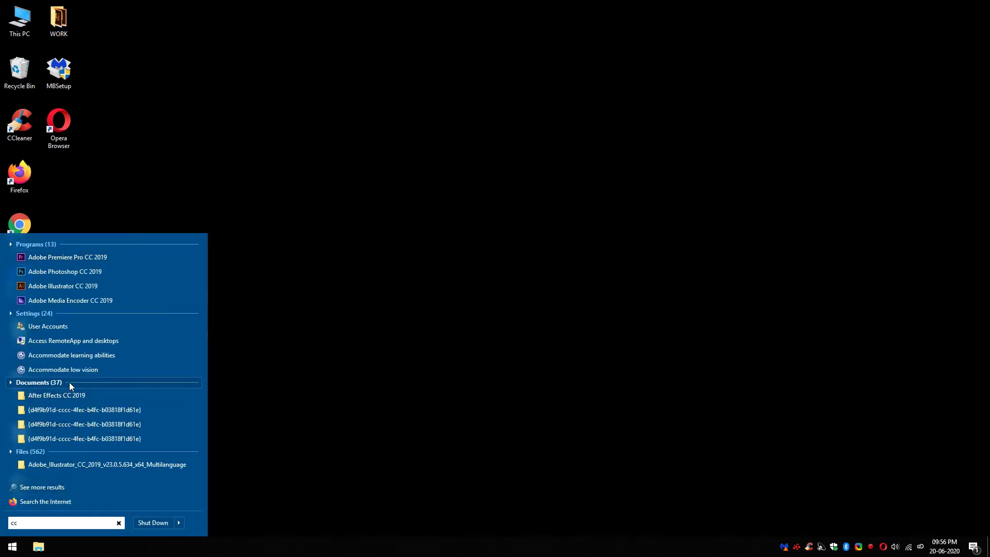
pyautogui.write('l')
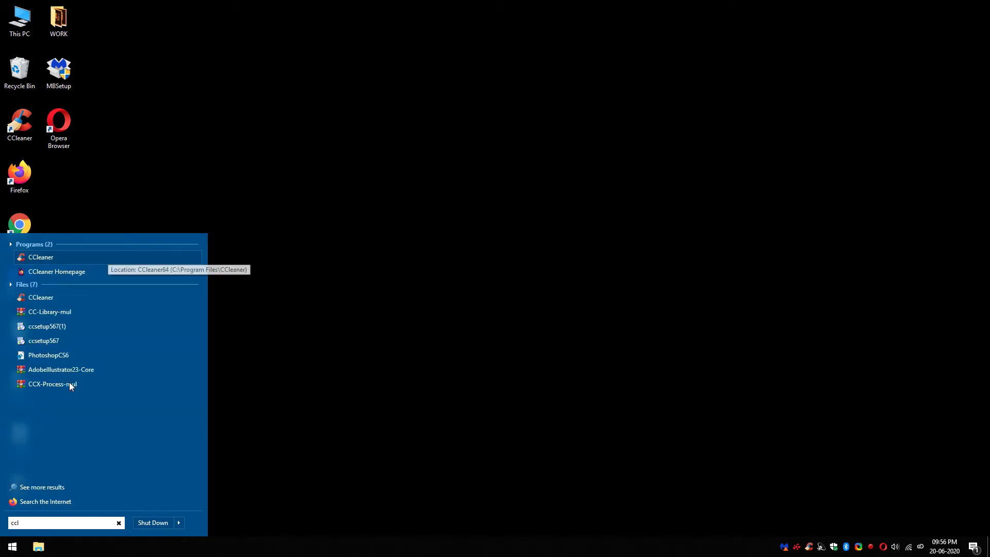
pyautogui.click(50, 257)
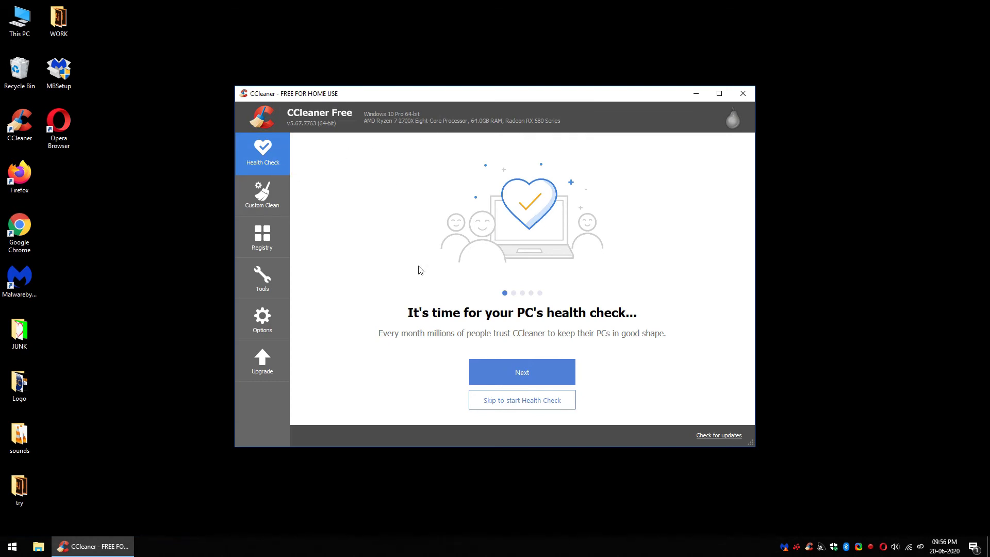
# - Review the Windows and Applications cleaning options under CCleaner's Custom Clean, and close CCleaner
pyautogui.click(258, 196)
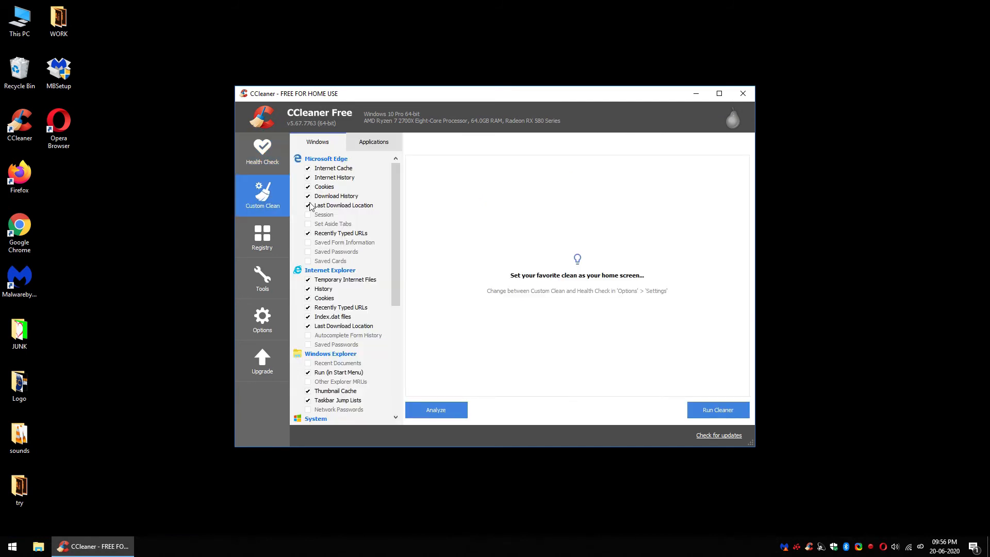
pyautogui.moveTo(398, 173); pyautogui.dragTo(389, 121)
pyautogui.click(377, 145)
pyautogui.moveTo(398, 178); pyautogui.dragTo(419, 145)
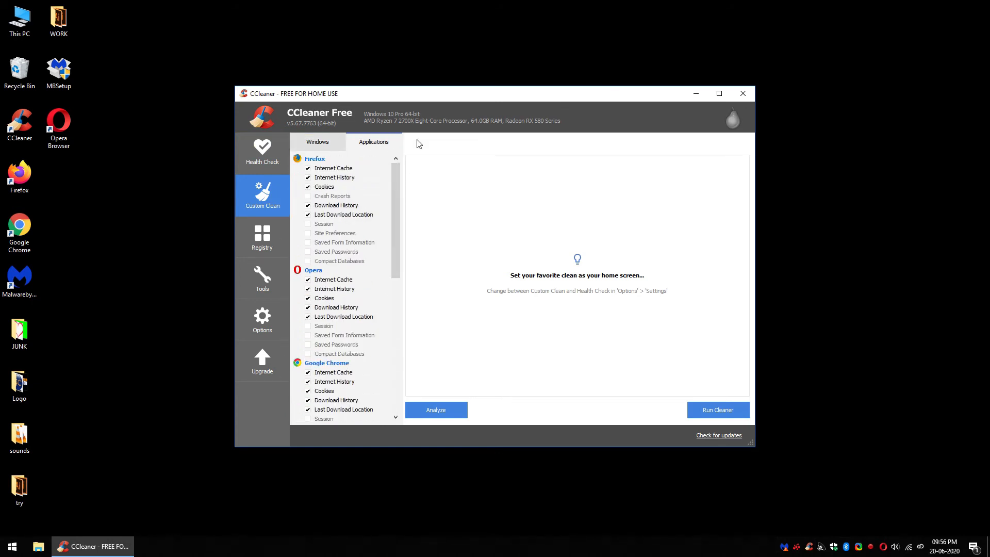
pyautogui.click(743, 93)
# - Open Malwarebytes from the desktop to view its scanner and protection overview, and close it
pyautogui.click(29, 279)
pyautogui.doubleClick(28, 279)
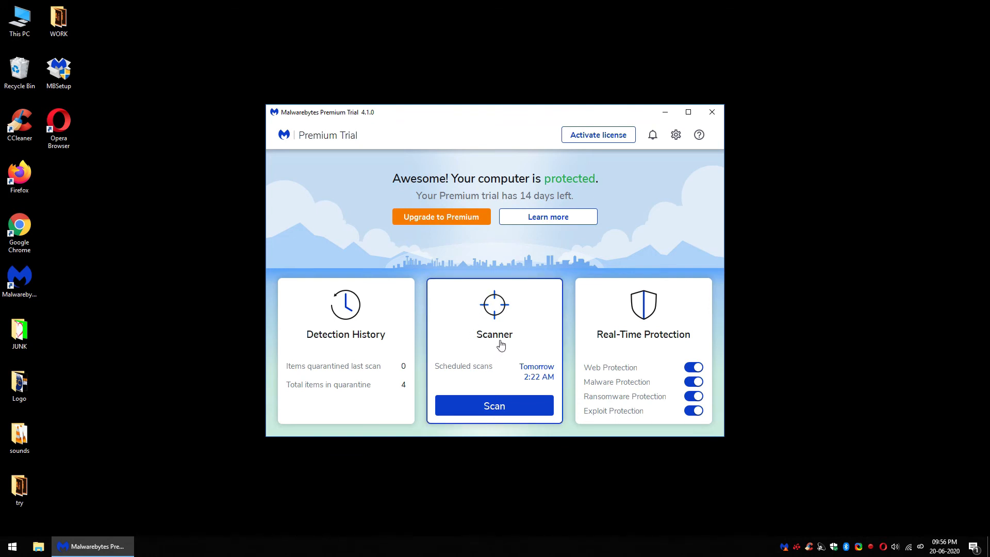
pyautogui.click(713, 112)
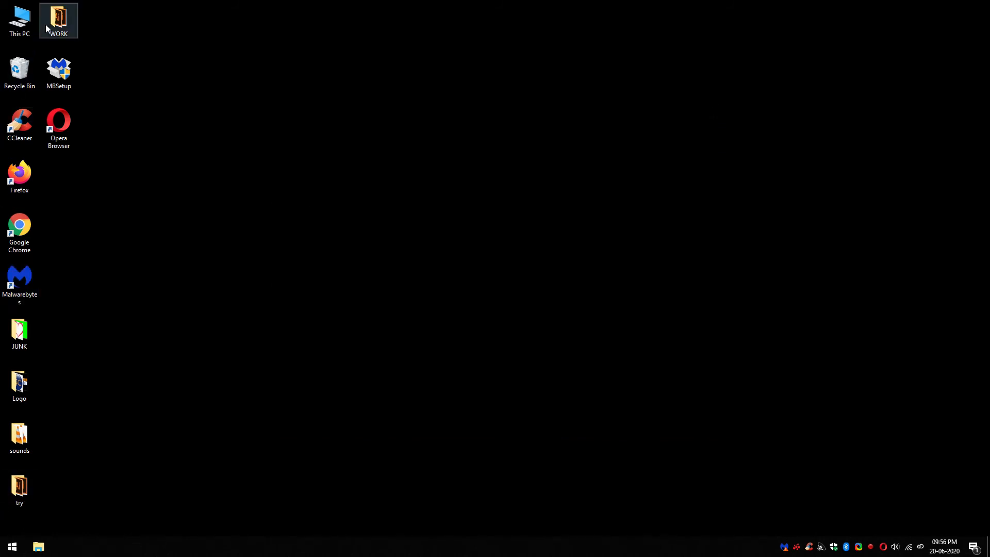
# - Open the properties of Local Disk (C:) from This PC
pyautogui.doubleClick(14, 38)
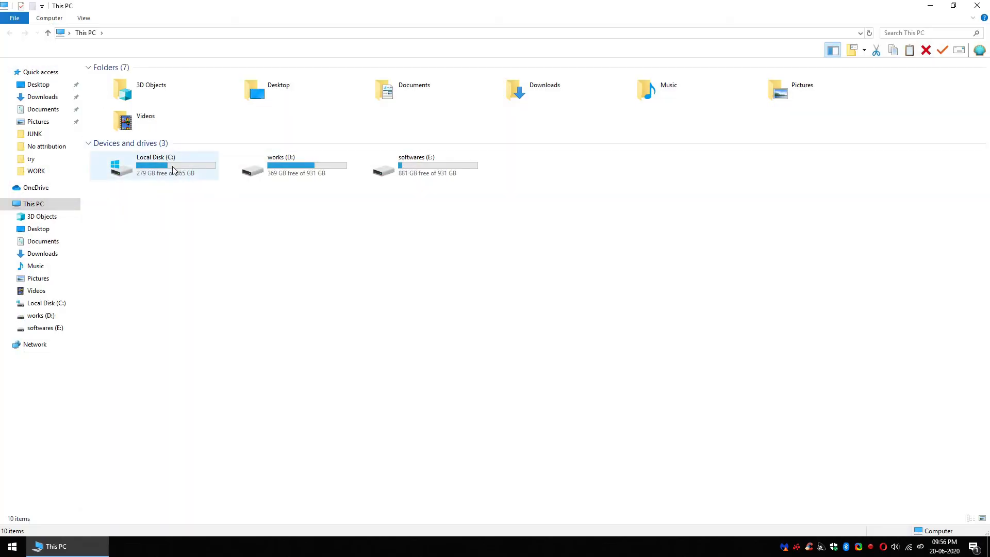
pyautogui.rightClick(174, 170)
pyautogui.click(211, 386)
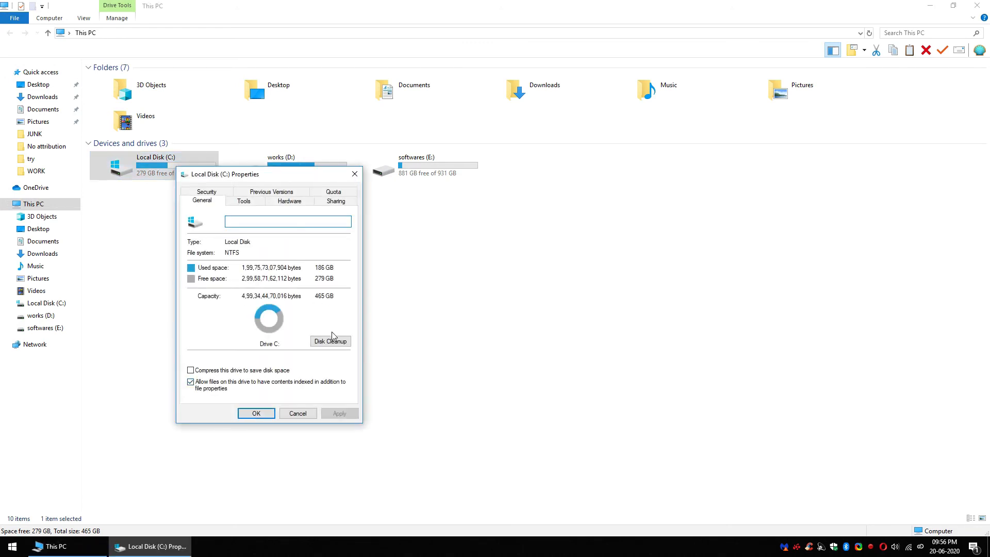
# - Examine the files that Disk Cleanup offers to delete on drive C:, and cancel the cleanup
pyautogui.click(330, 341)
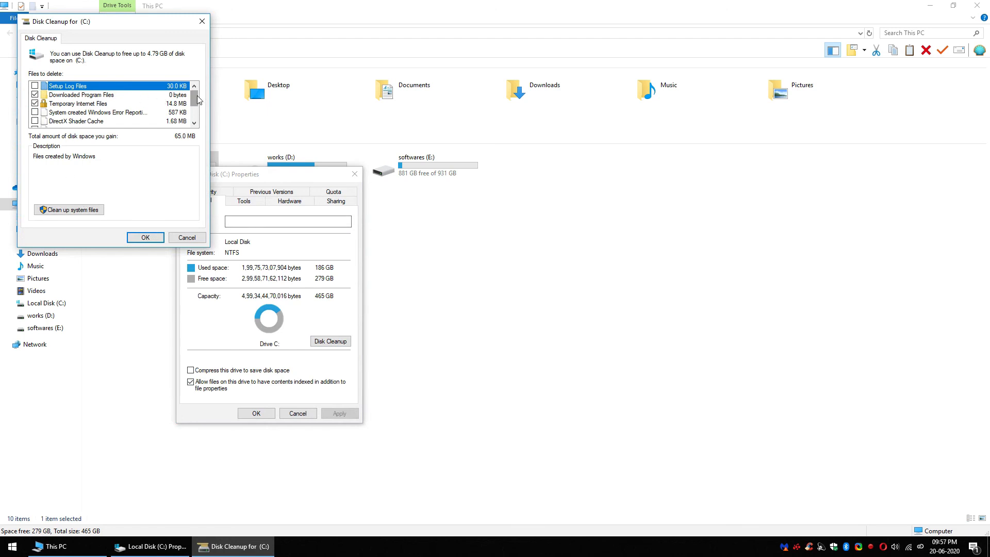
pyautogui.moveTo(195, 105); pyautogui.dragTo(195, 77)
pyautogui.click(191, 237)
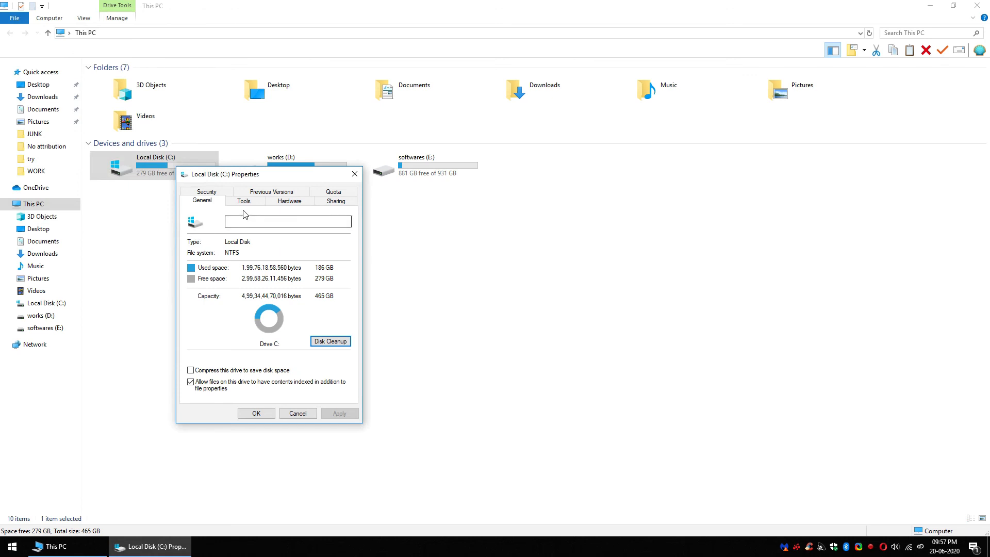
# - View the hardware list in the C: drive's properties, and open Optimize Drives to check the drives' status
pyautogui.click(305, 202)
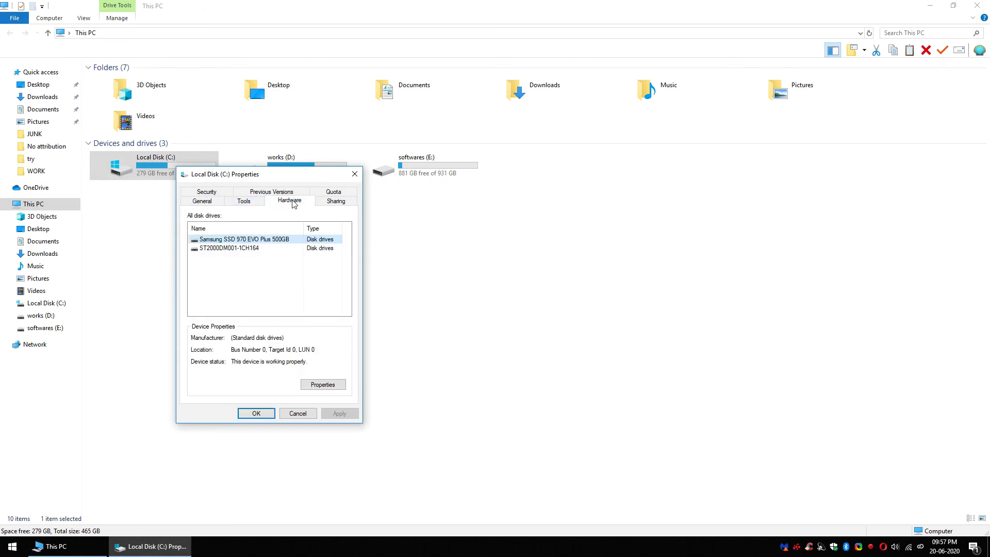
pyautogui.click(261, 202)
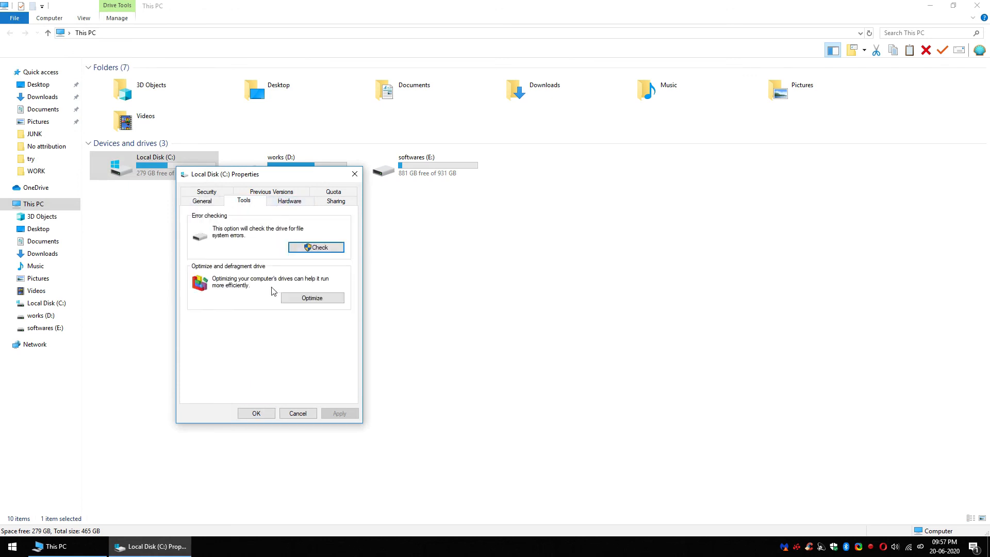
pyautogui.click(305, 299)
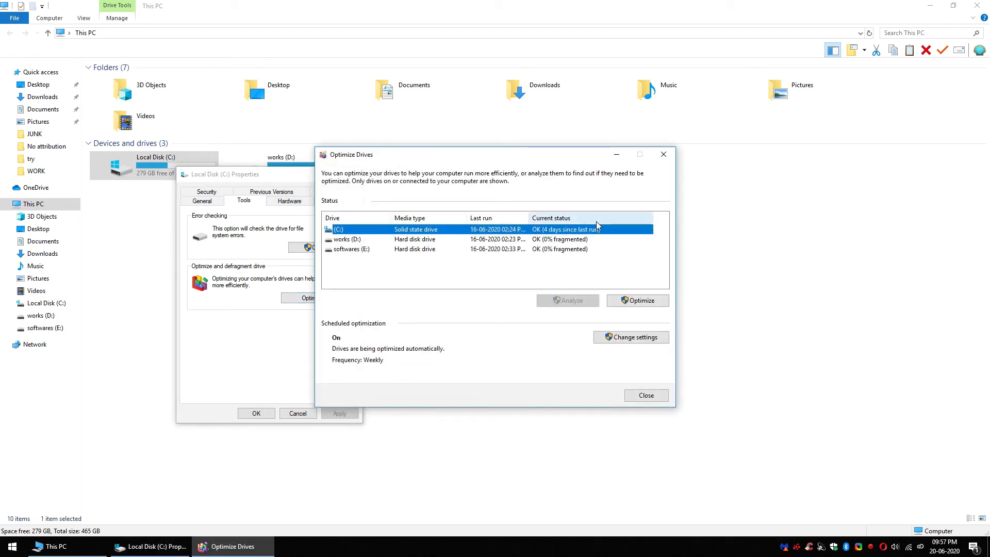
pyautogui.click(653, 399)
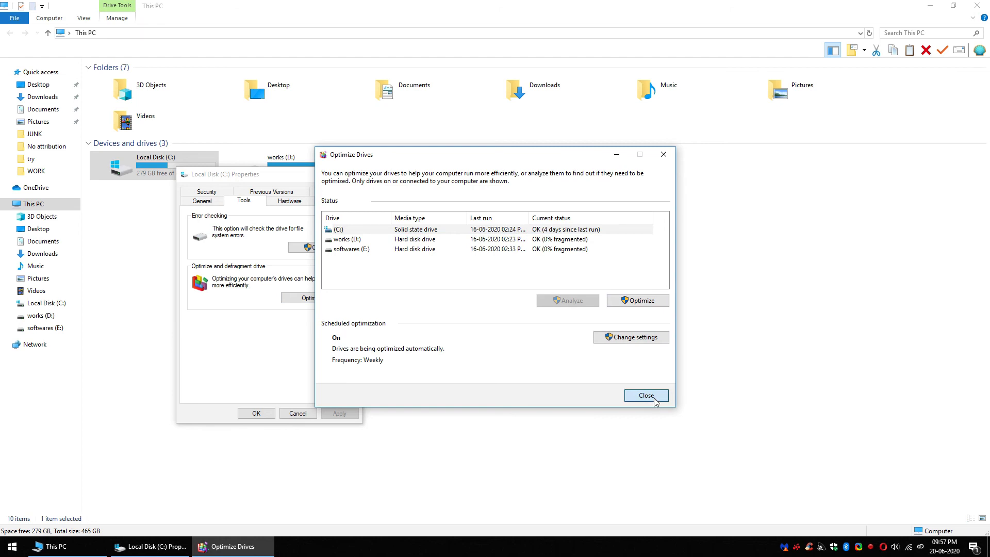
# - Check the frequency choices in the drive optimization schedule, keep Weekly, and dismiss the schedule settings
pyautogui.click(638, 340)
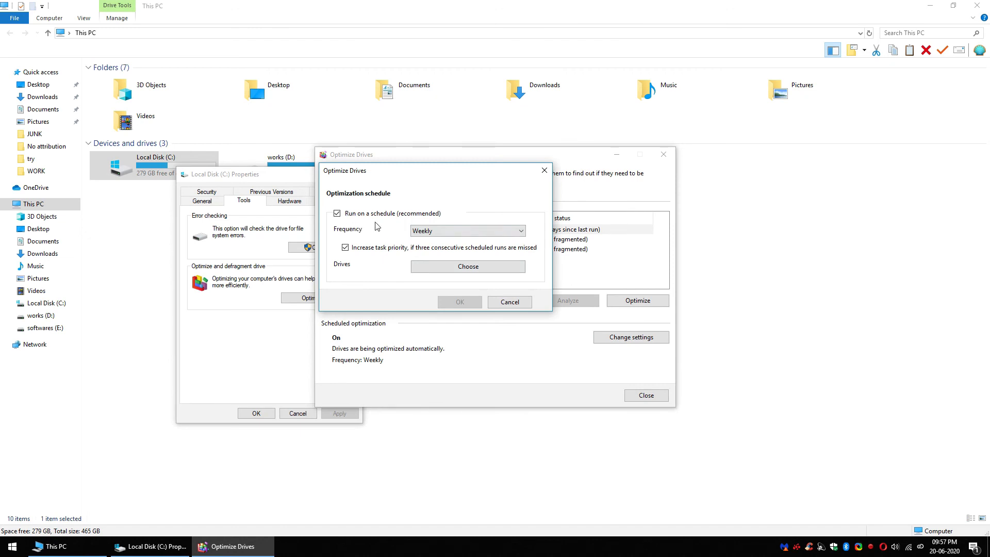
pyautogui.click(445, 232)
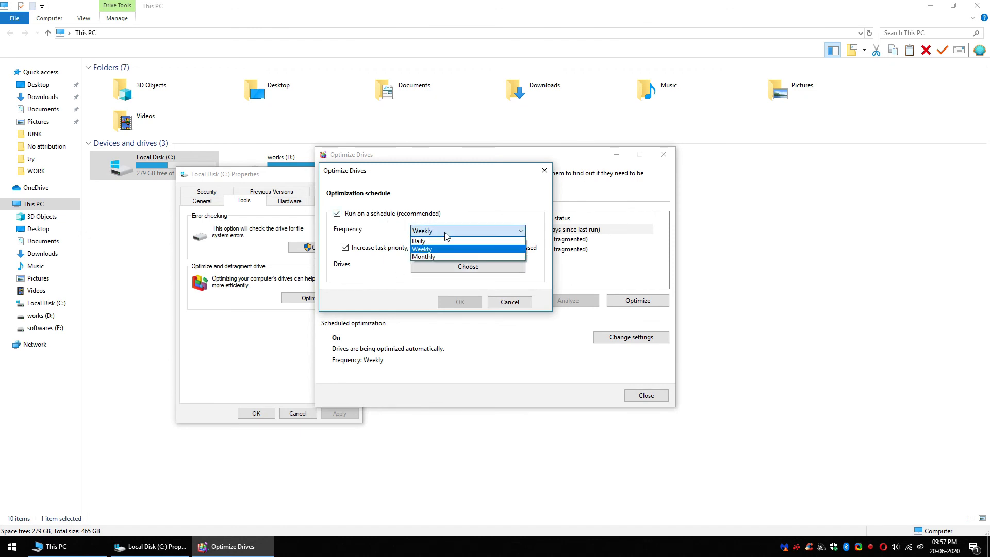
pyautogui.click(485, 250)
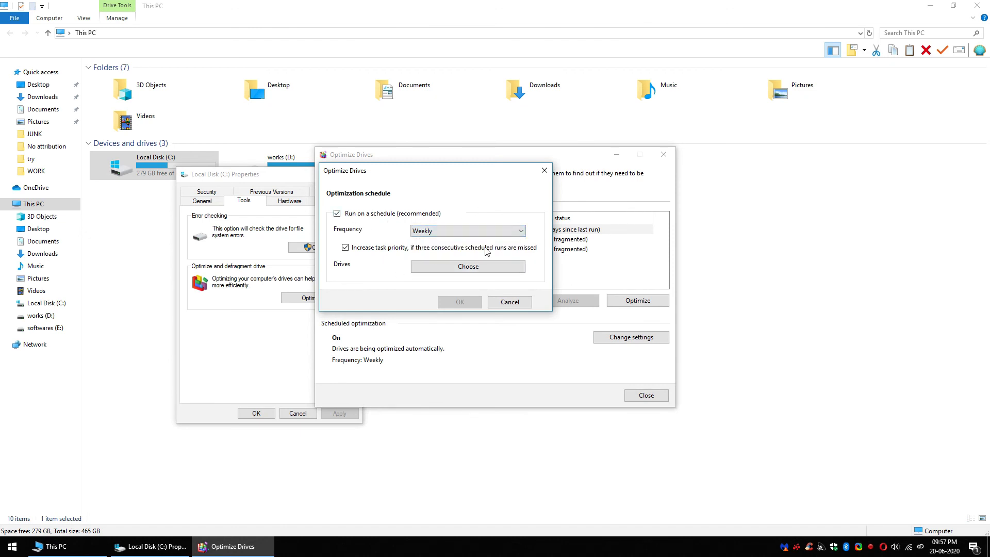
pyautogui.click(544, 170)
# - Close Optimize Drives, the C: drive's properties and the This PC window
pyautogui.click(646, 395)
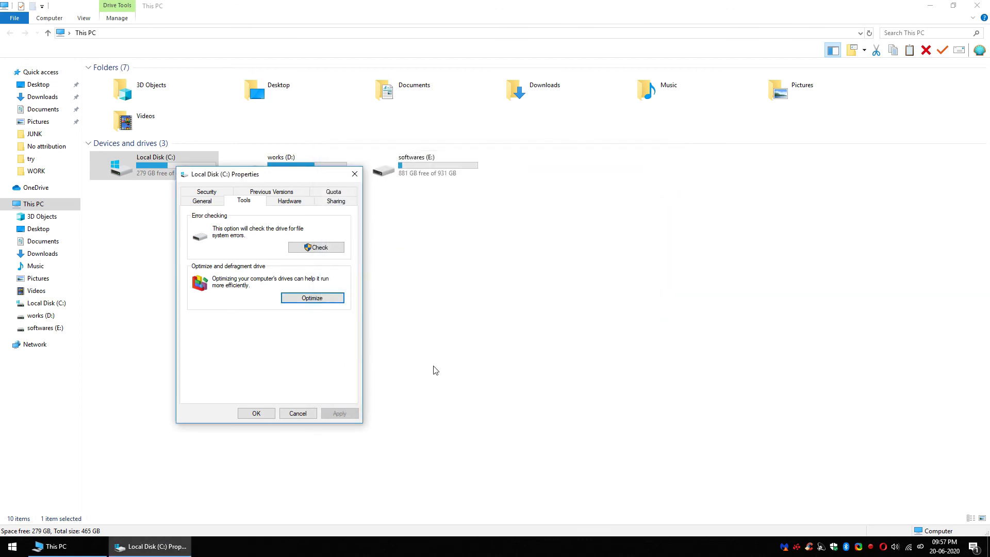
pyautogui.click(298, 414)
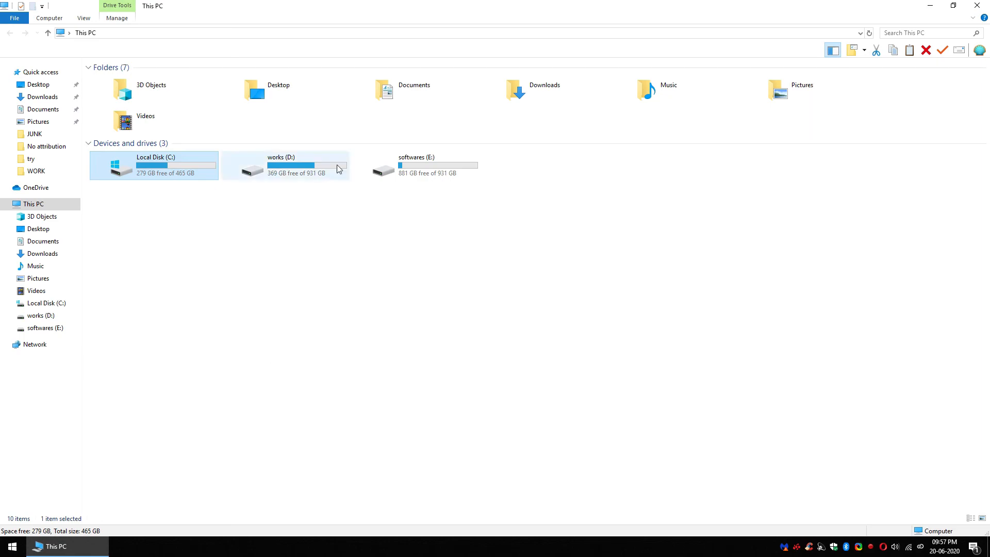
pyautogui.click(978, 5)
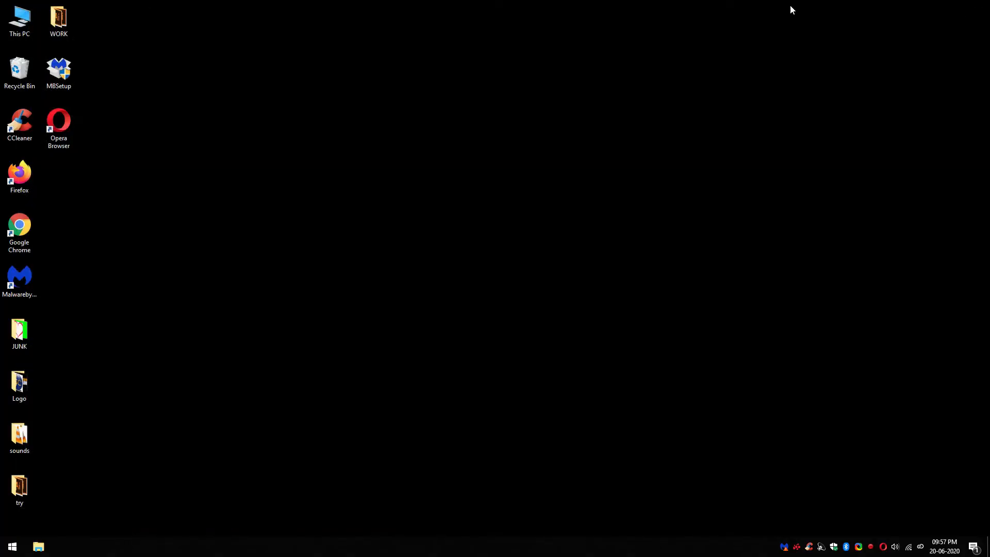